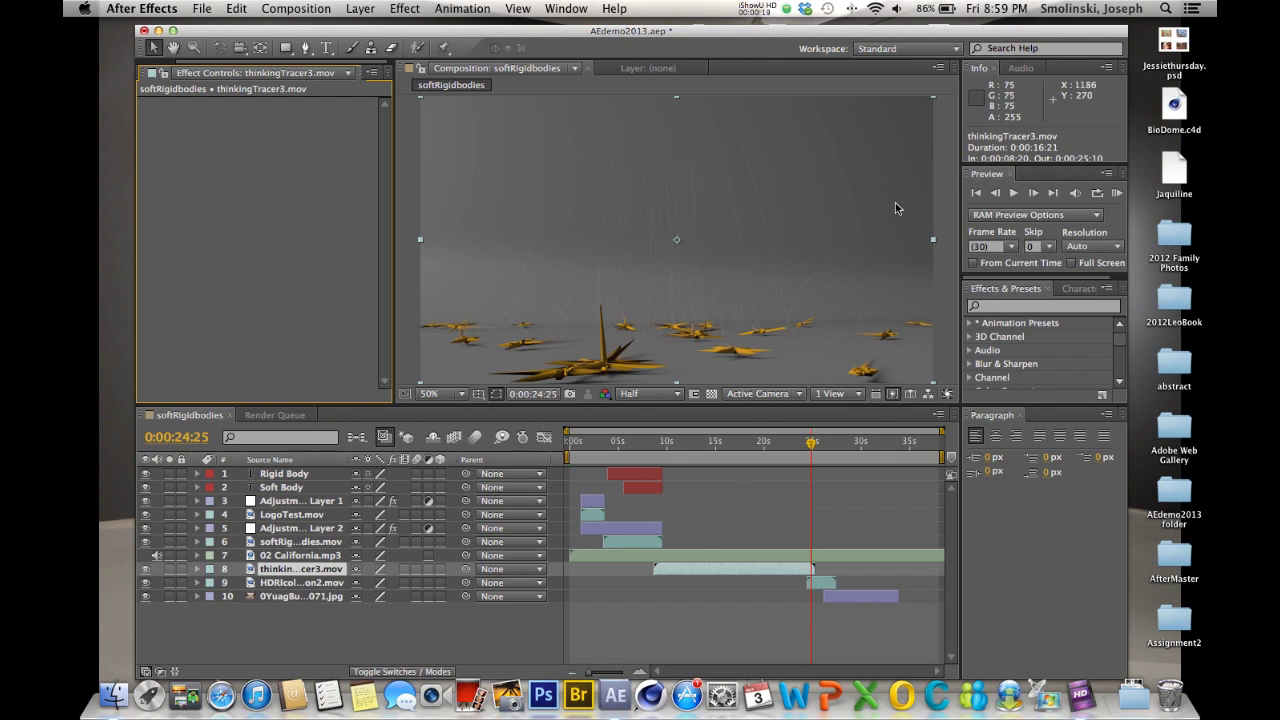
Retime HDRIcollision2.mov to start at 0:00:24:05, overlapping thinkingTracer3.mov, and 0YuagBulb0071.jpg to start at 0:00:25:25.
mouse_move(825, 588)
left_mouse_down()
mouse_move(848, 600)
mouse_move(820, 590)
left_mouse_up()
left_click(825, 584)
left_click(836, 597)
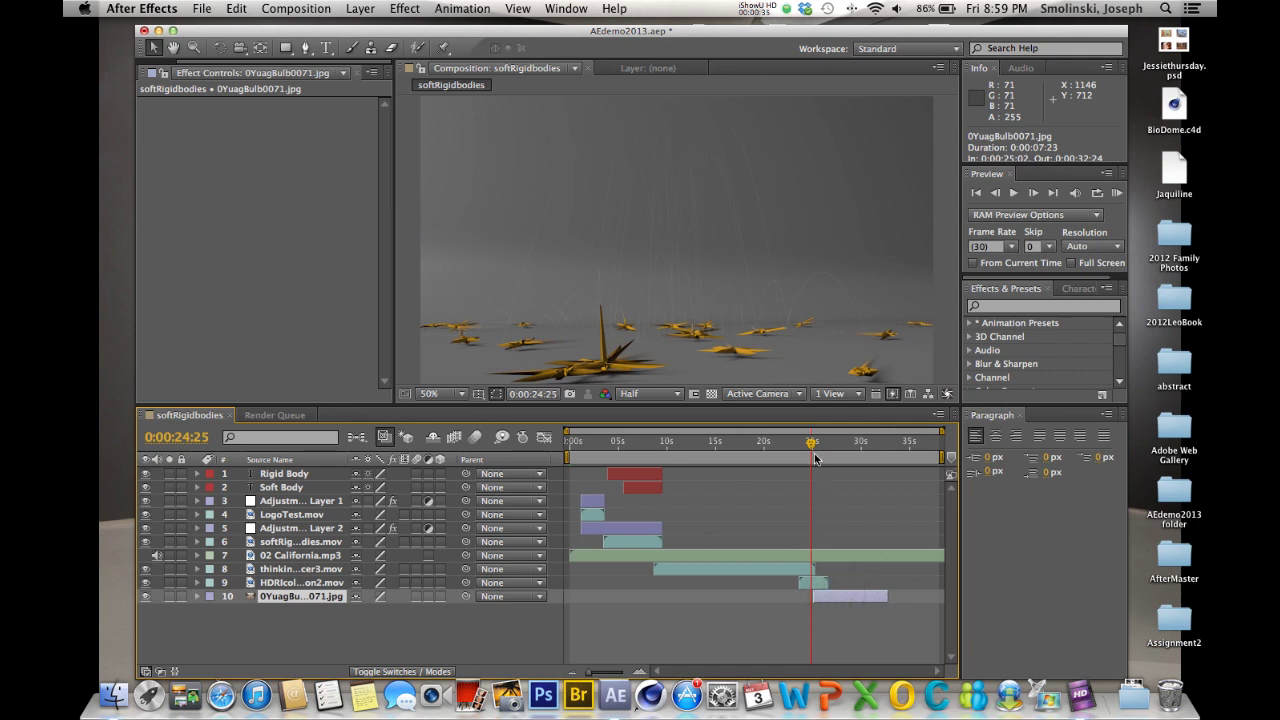
left_click_drag(812, 446, 789, 448)
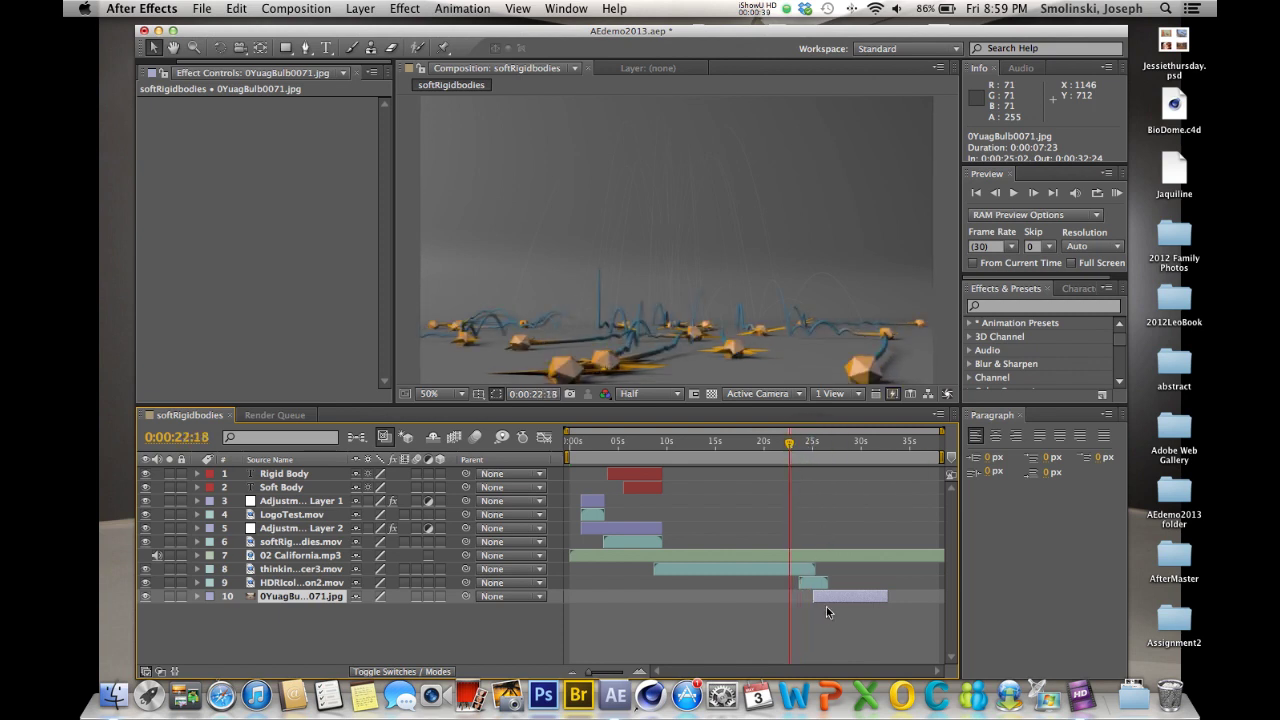
left_click_drag(814, 584, 857, 594)
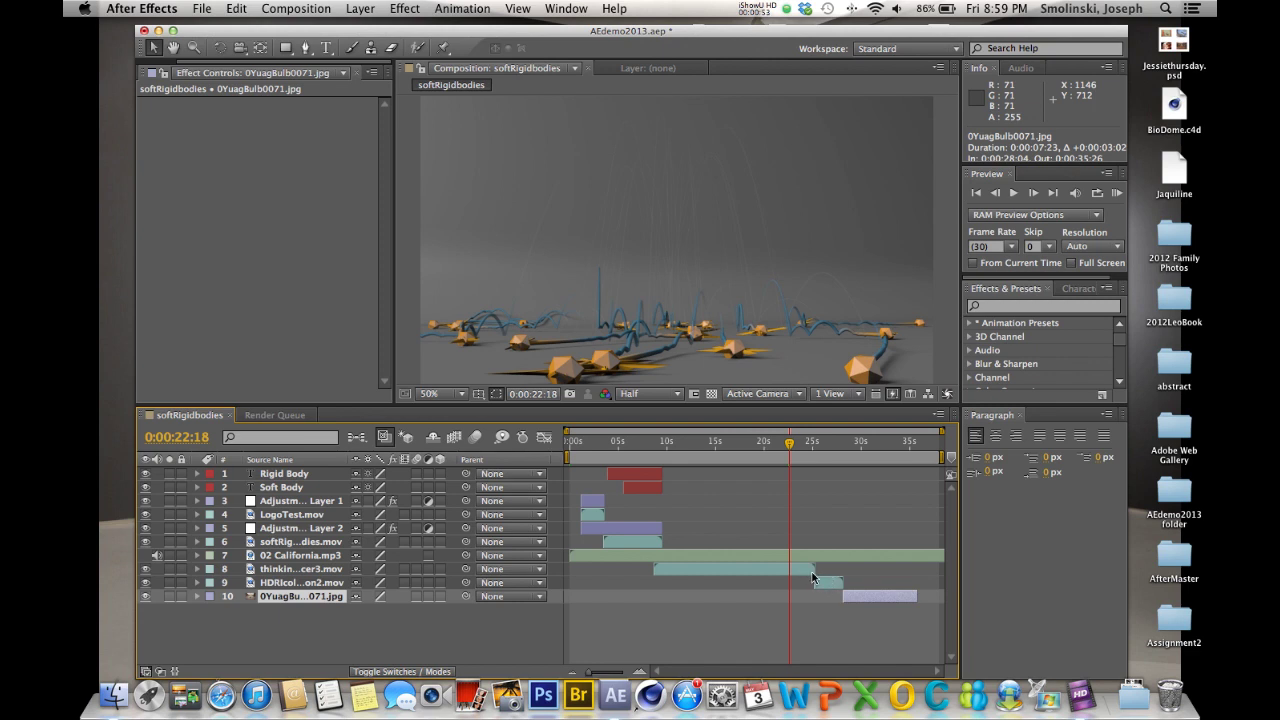
mouse_move(828, 585)
left_mouse_down()
mouse_move(864, 600)
mouse_move(843, 600)
left_mouse_up()
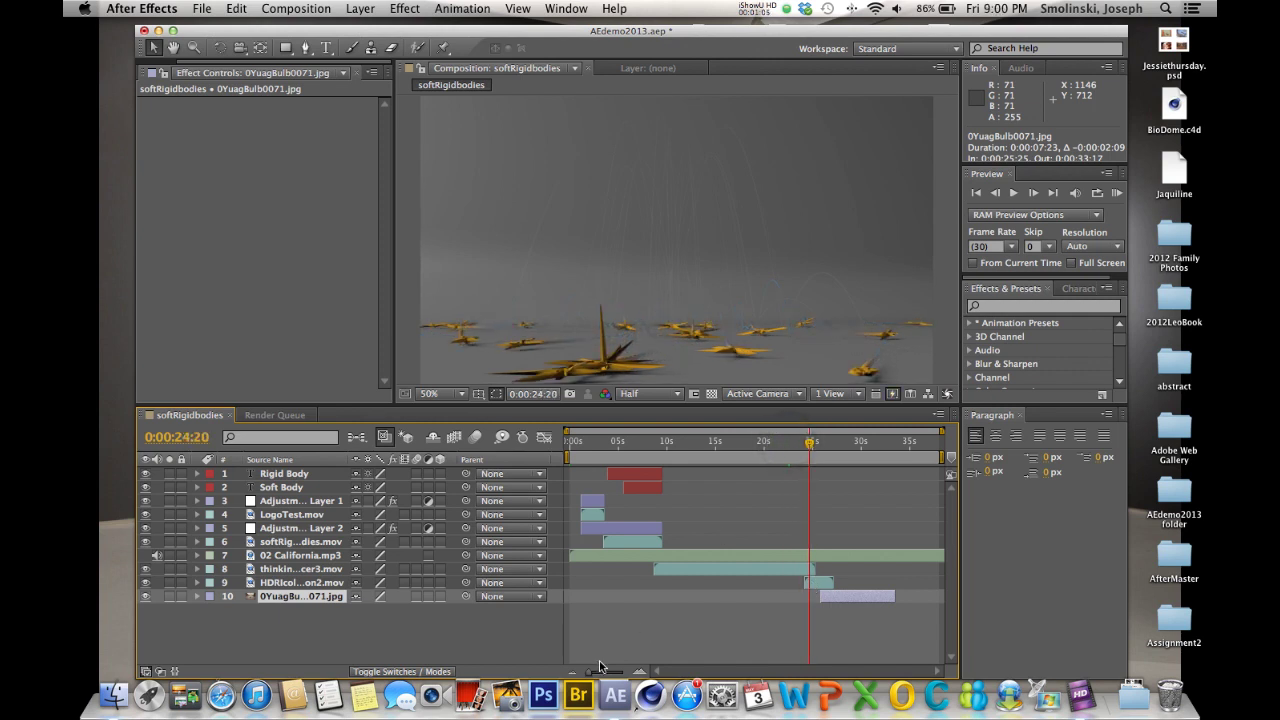
Add a 100% Opacity keyframe to thinkingTracer3.mov at 0:00:24:06, where HDRIcollision2.mov begins to overlap it.
left_click_drag(600, 668, 612, 675)
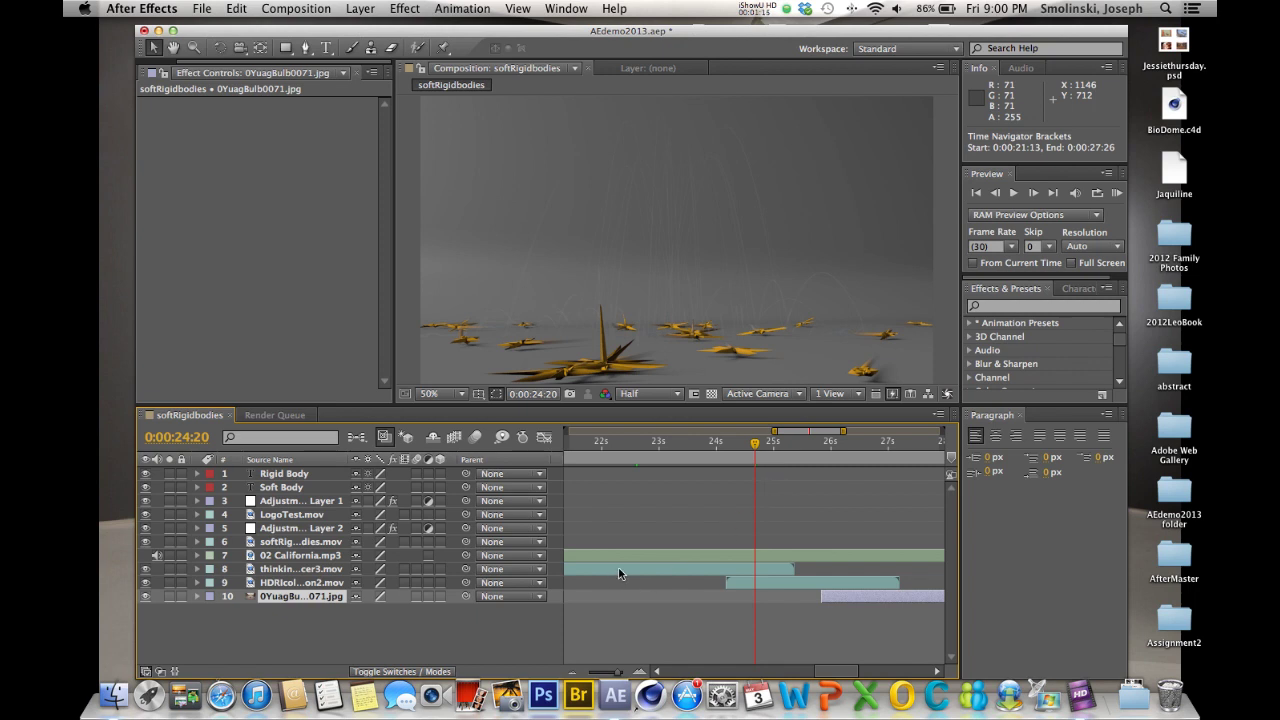
left_click(282, 570)
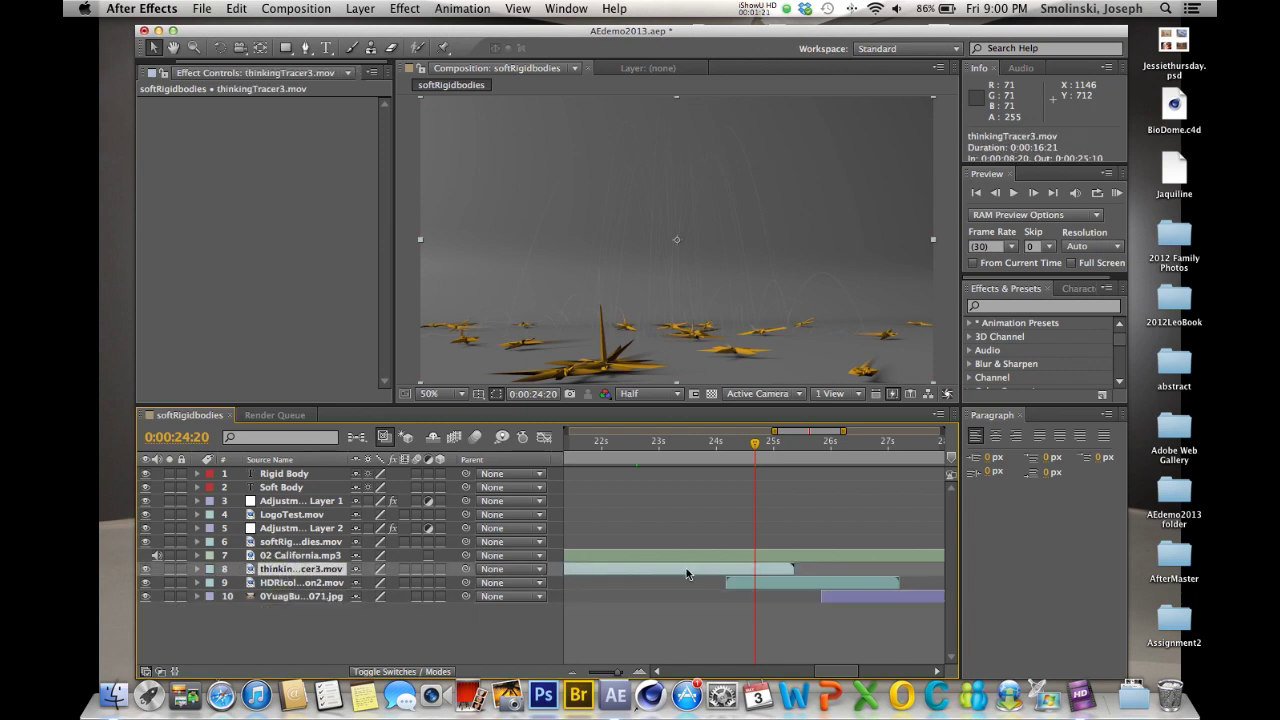
left_click(197, 573)
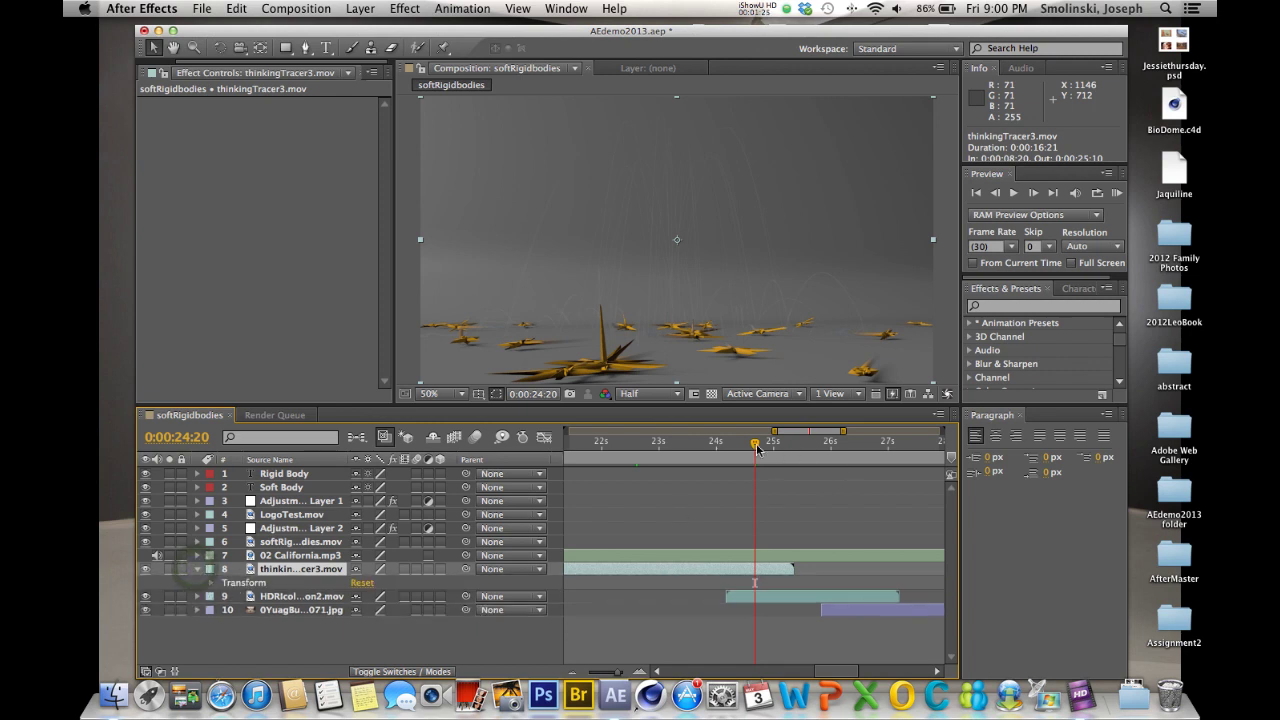
left_click_drag(755, 443, 726, 451)
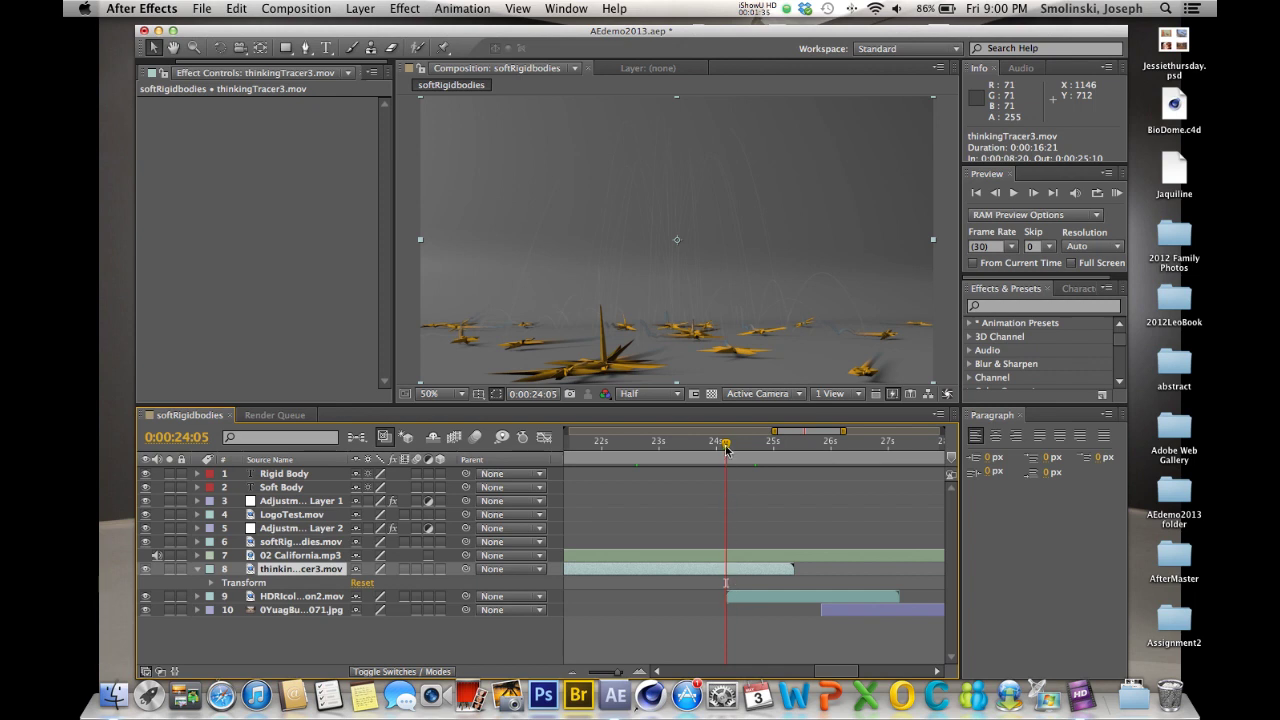
left_click_drag(726, 450, 728, 450)
left_click(211, 584)
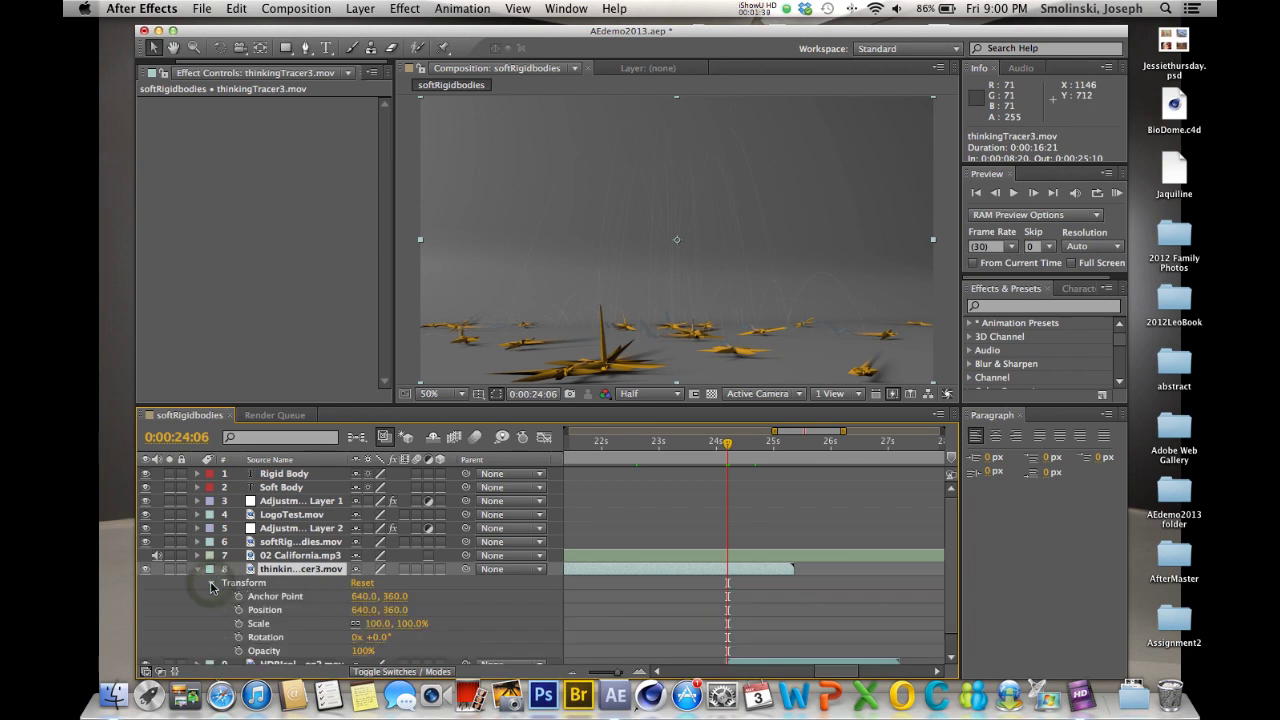
left_click(239, 651)
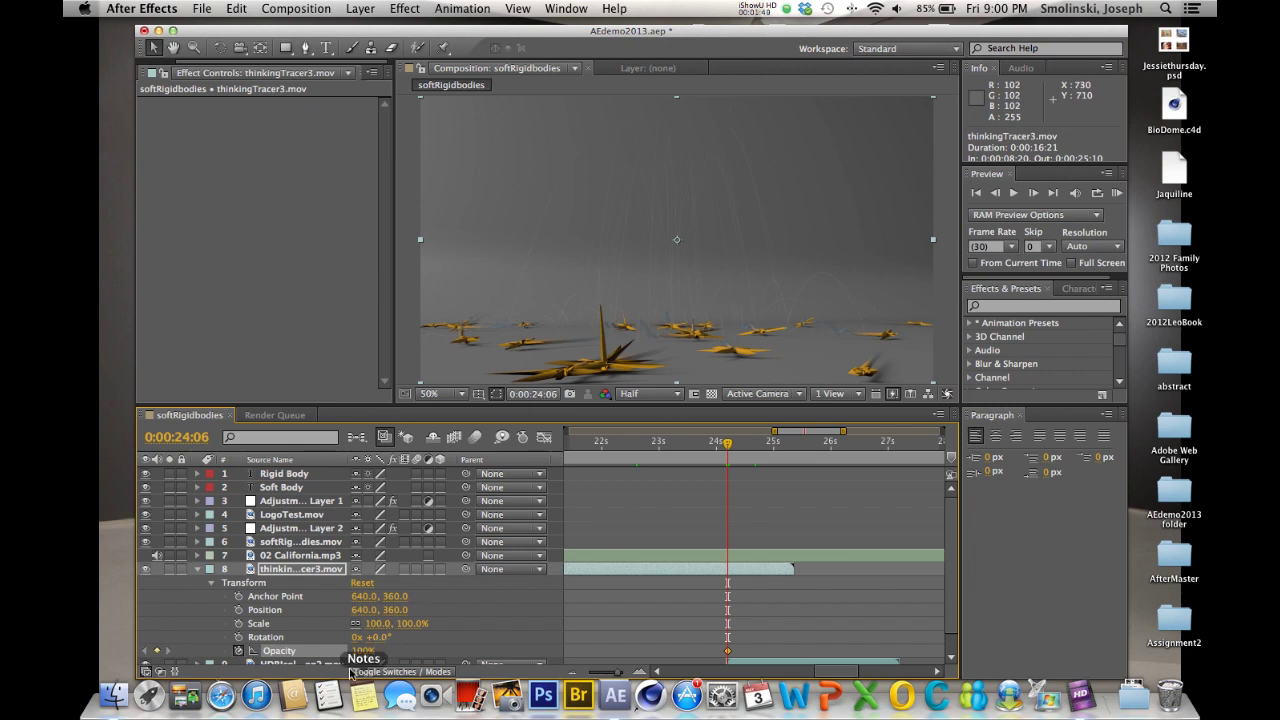
mouse_move(366, 657)
left_mouse_down()
mouse_move(286, 652)
mouse_move(370, 660)
left_mouse_up()
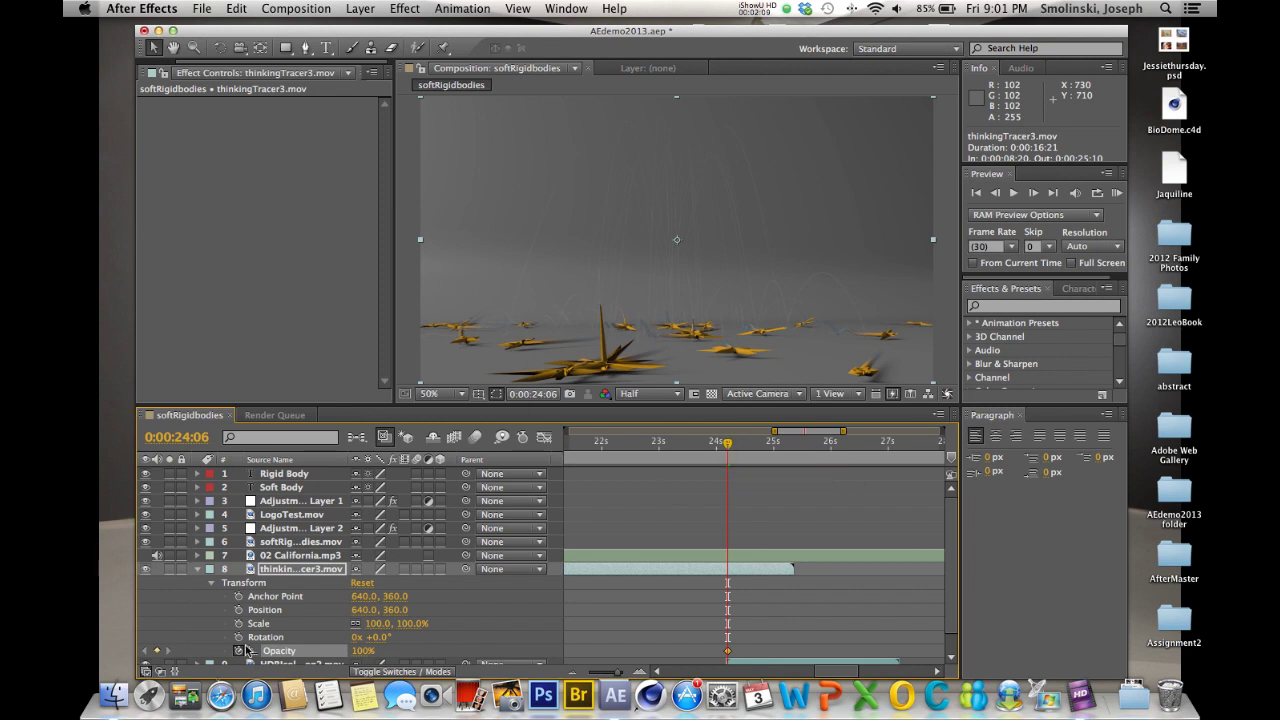
Keyframe thinkingTracer3.mov's Opacity to 0% at 0:00:25:09 and preview the fade from its start.
left_click_drag(728, 445, 793, 451)
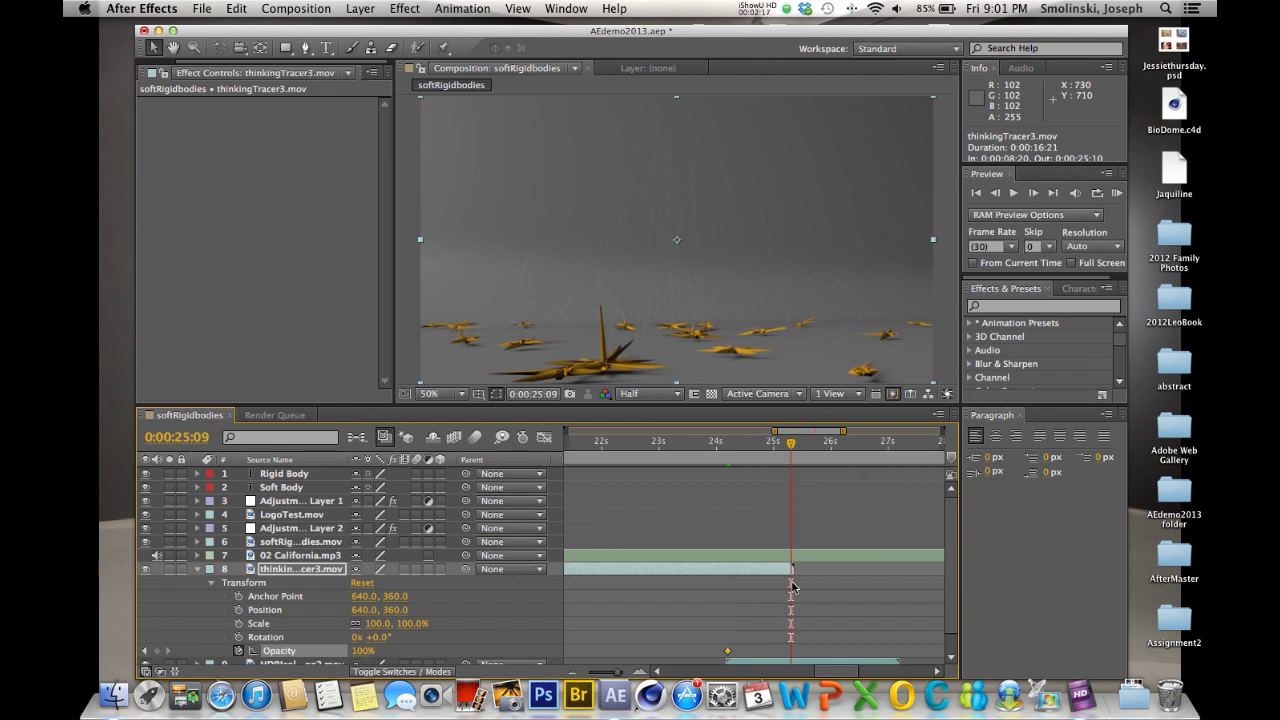
left_click_drag(370, 655, 277, 652)
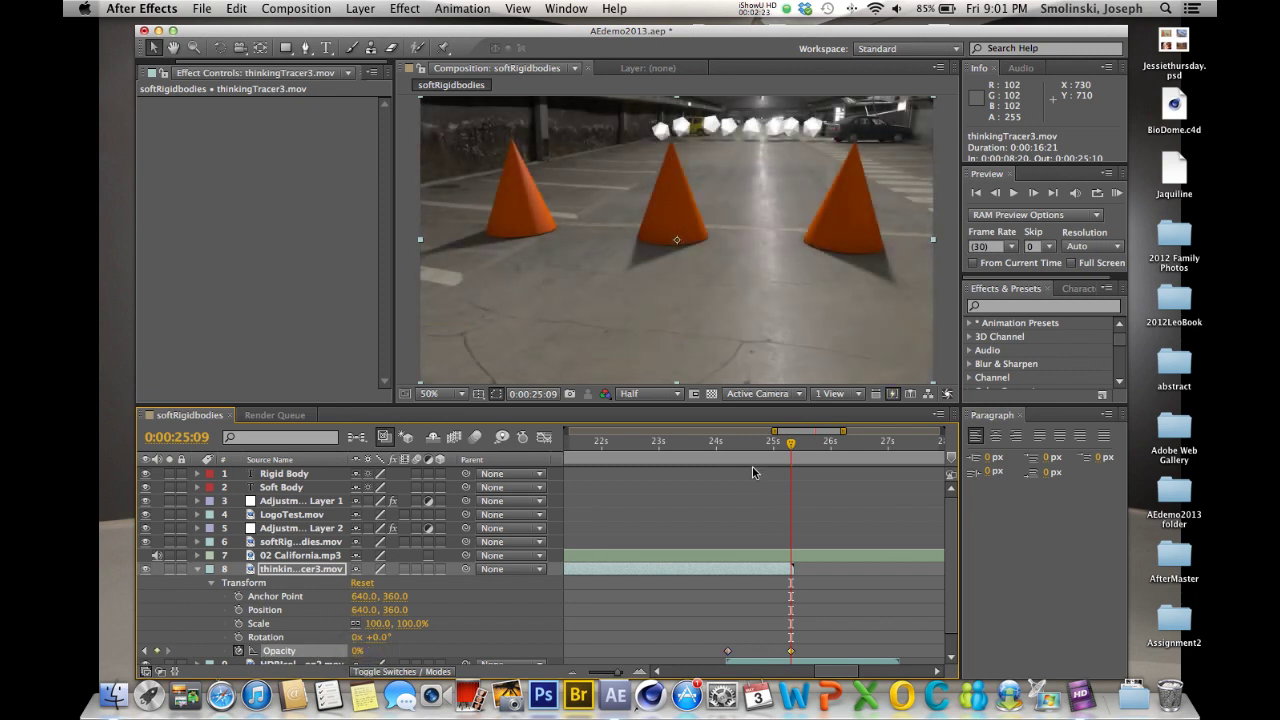
left_click(726, 441)
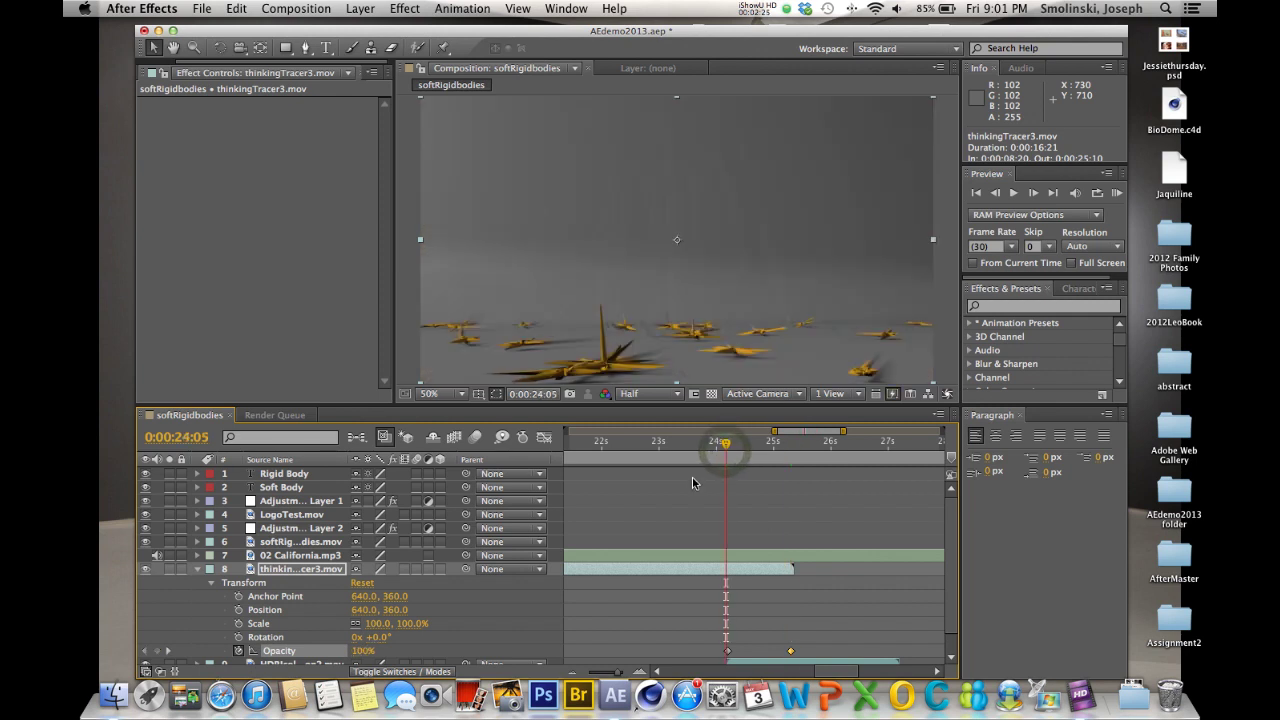
key("space")
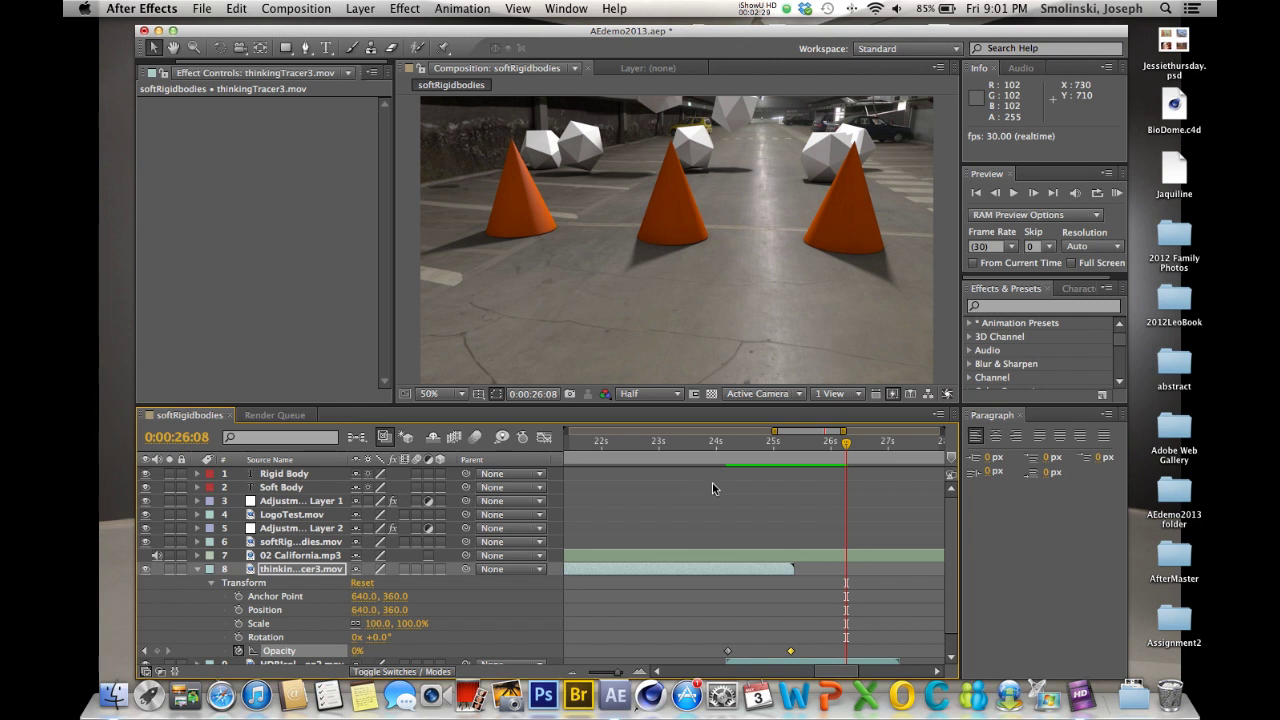
Move thinkingTracer3.mov's 0% Opacity keyframe earlier to about 0:00:24:24 and preview the shorter fade.
left_click(725, 571)
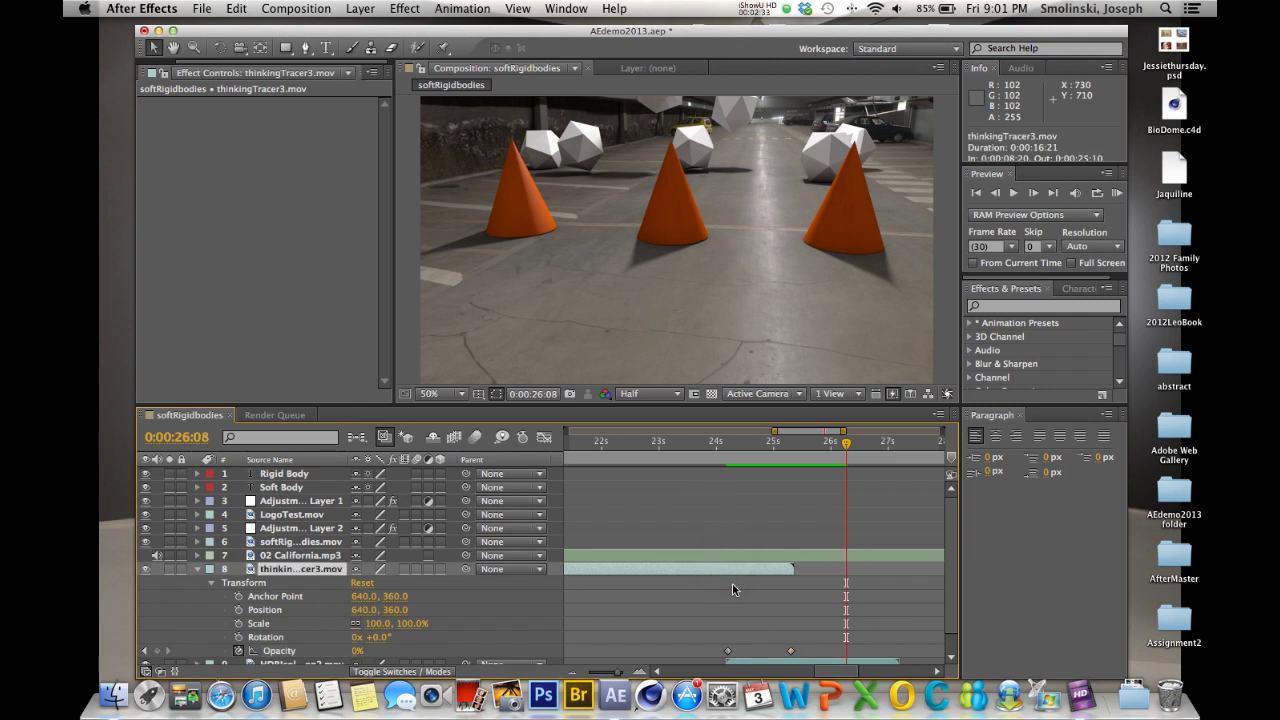
left_click_drag(791, 650, 762, 652)
left_click(718, 566)
left_click(722, 447)
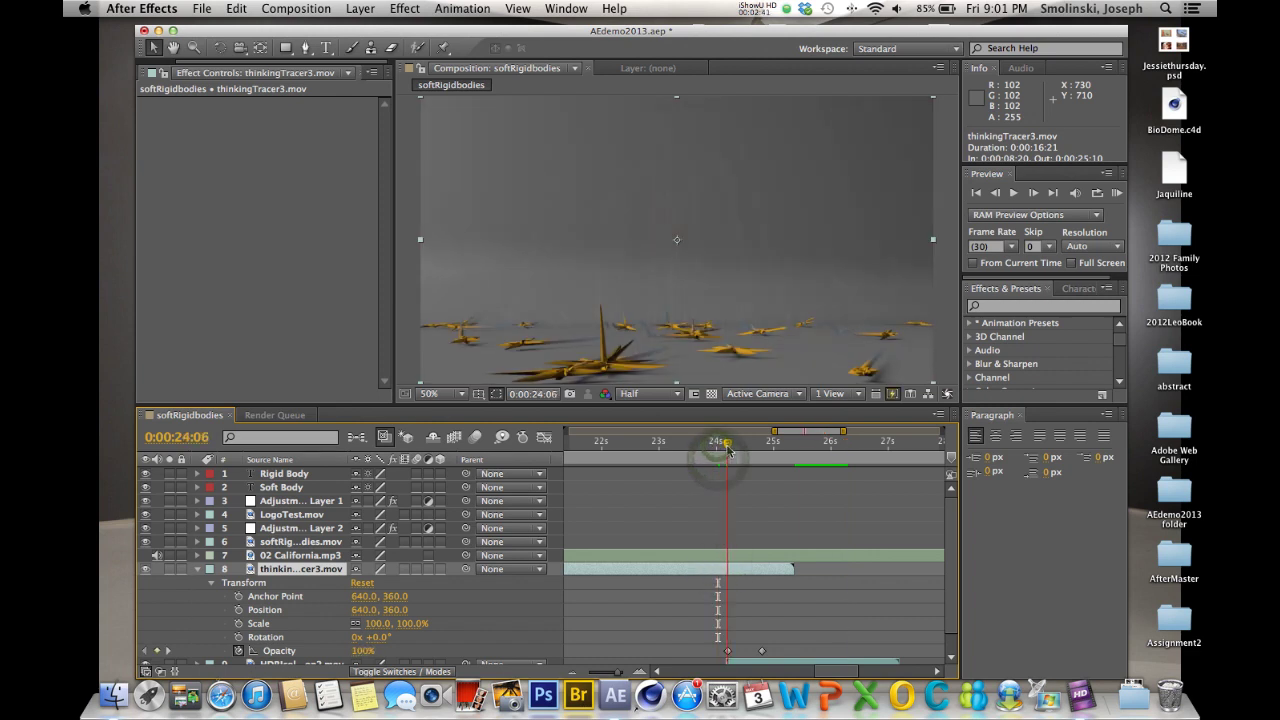
key("space")
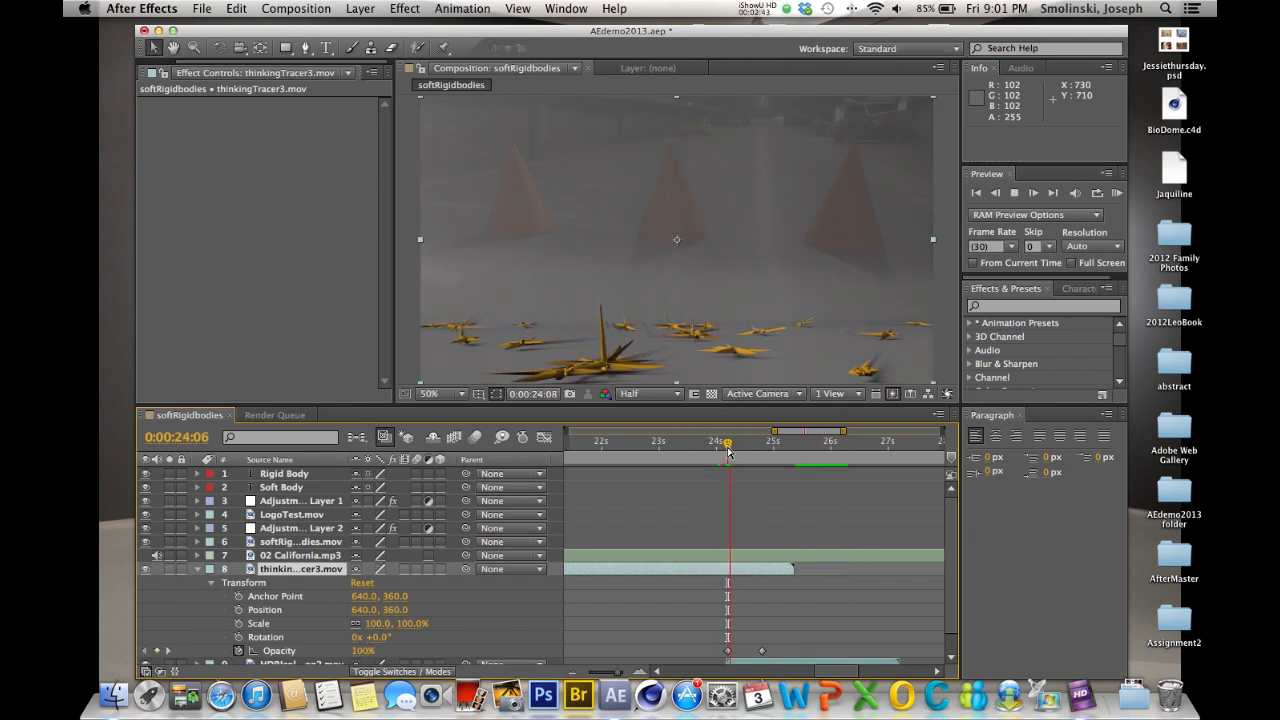
key("space")
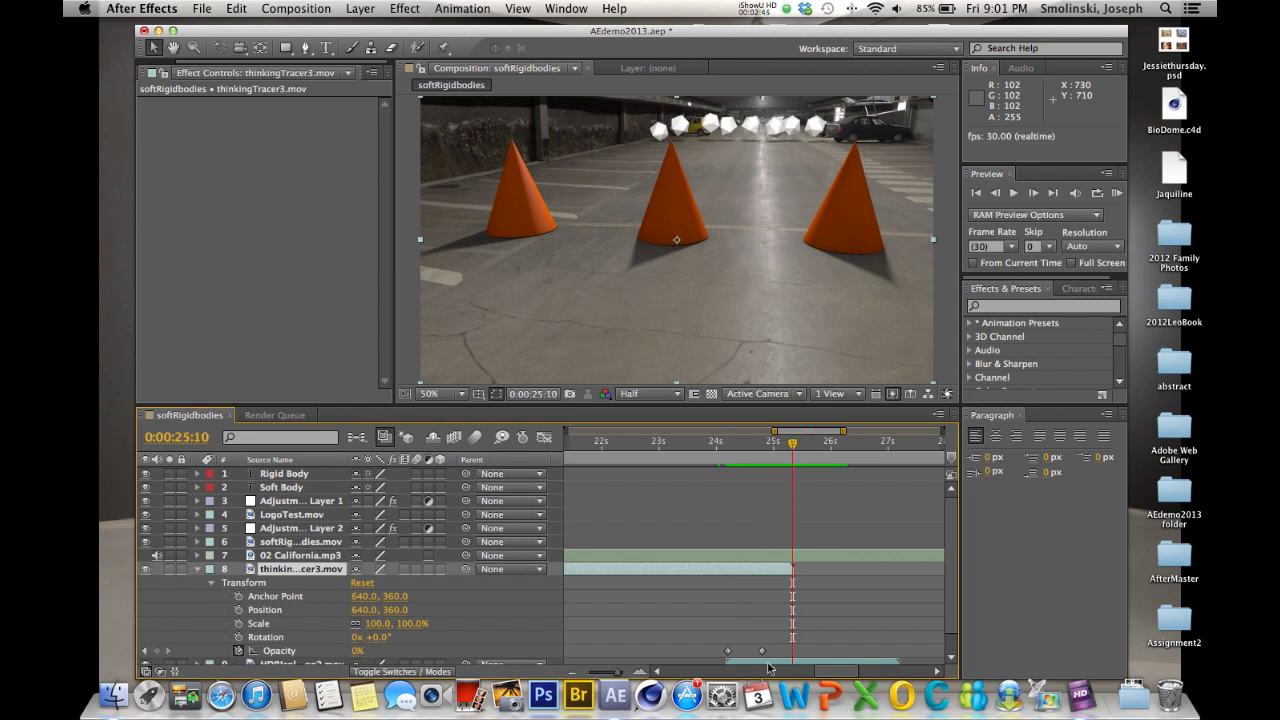
Place thinkingTracer3.mov's 0% Opacity keyframe at 0:00:25:02 and collapse the layer's properties.
left_click_drag(762, 651, 777, 651)
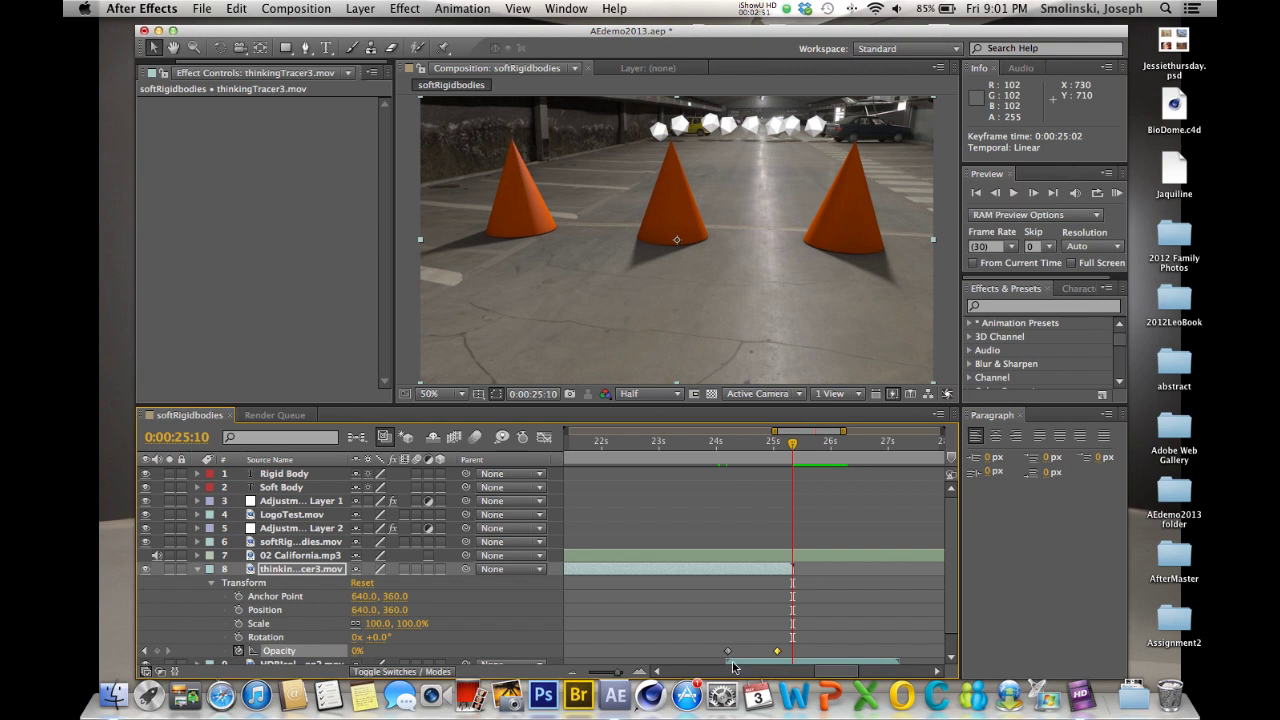
scroll(951, 557, "down", 2)
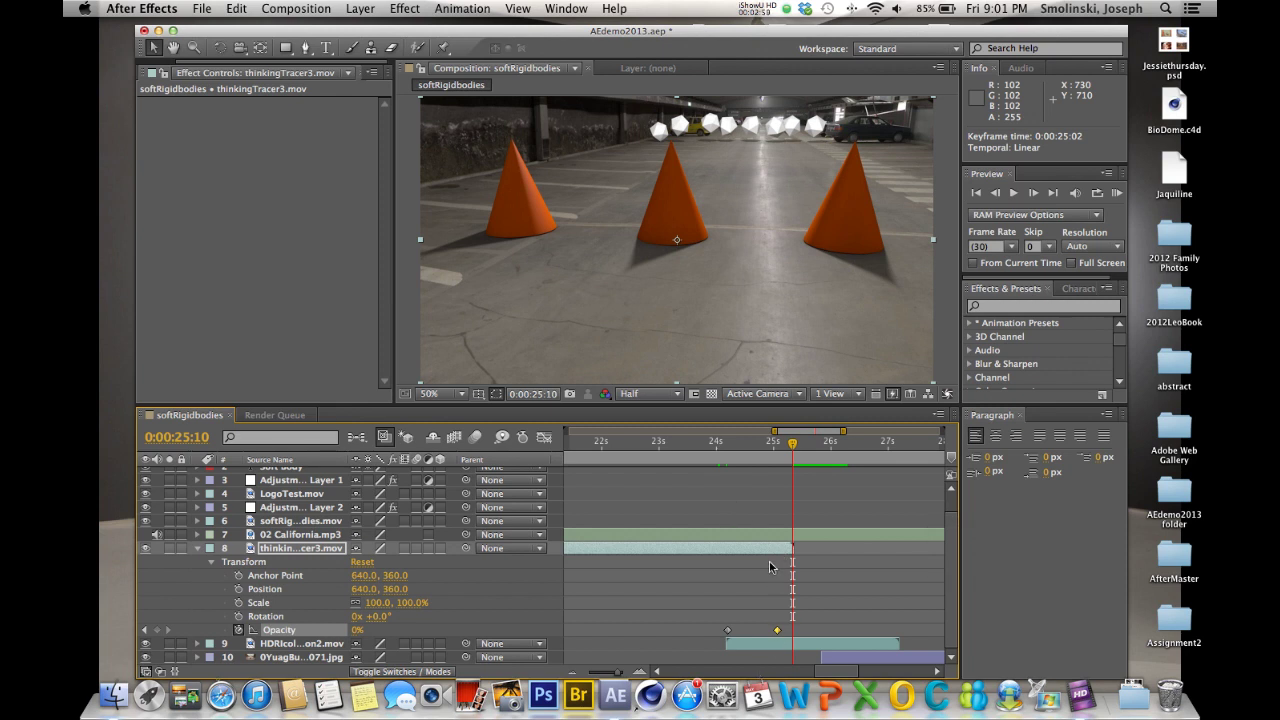
scroll(217, 577, "left", 1)
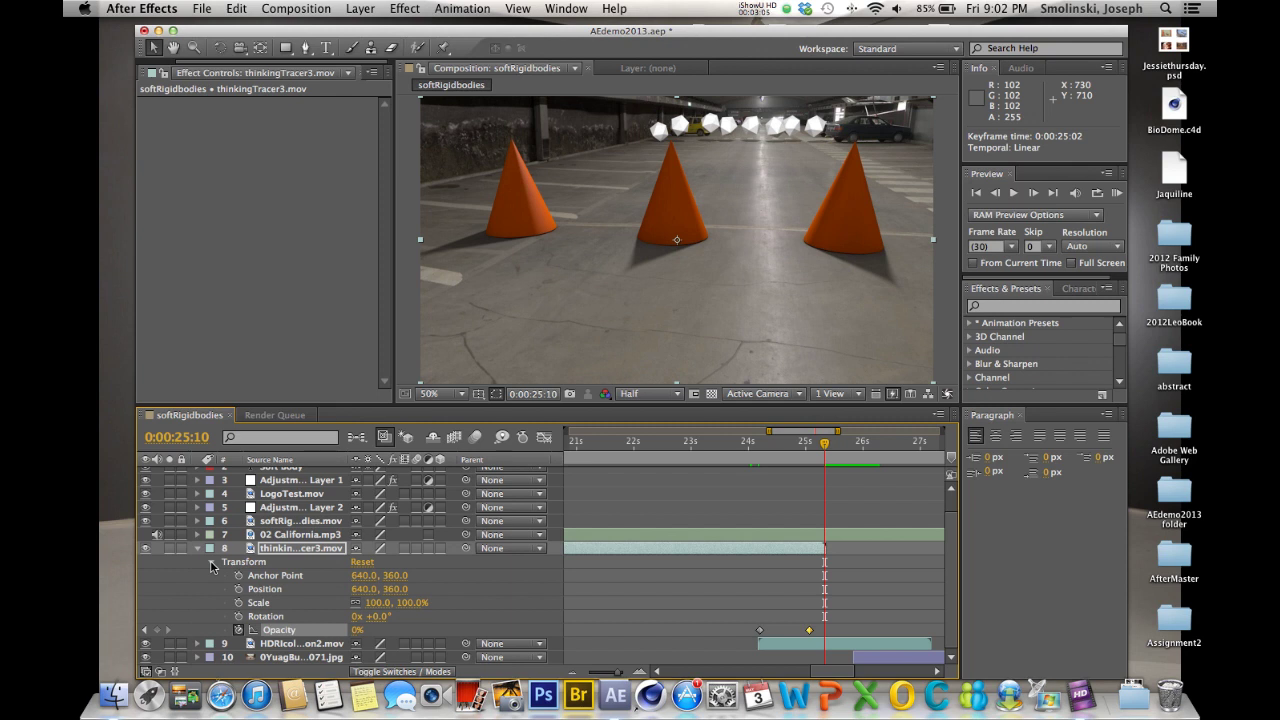
left_click(197, 548)
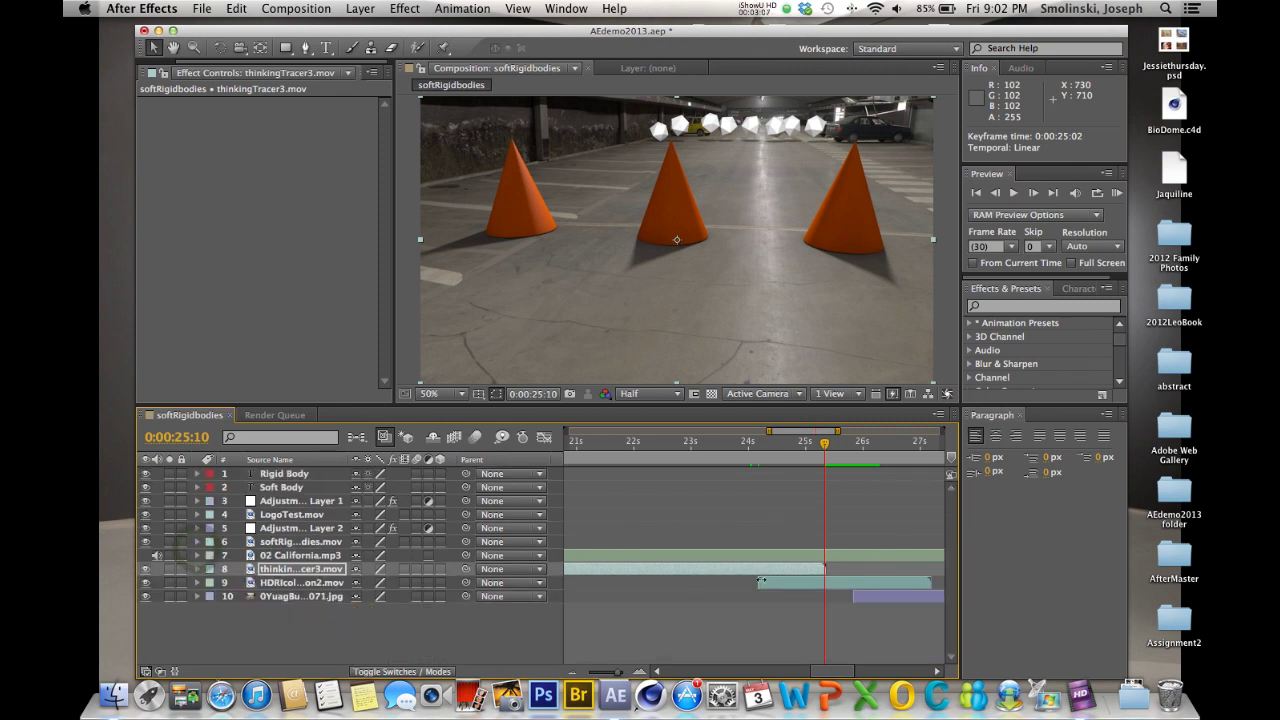
Shift the 0YuagBulb0071.jpg layer earlier to start at 0:00:25:15, lengthening its overlap with HDRIcollision2.mov.
left_click(898, 594)
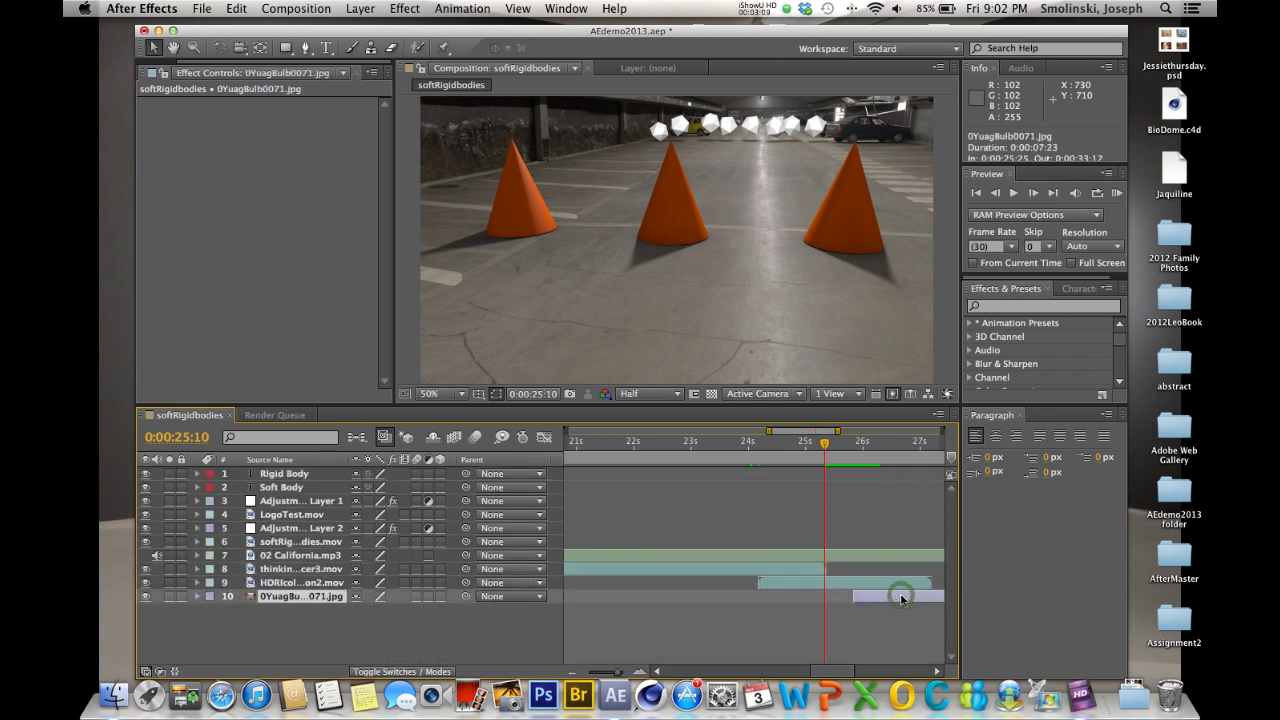
left_click_drag(834, 671, 846, 671)
left_click_drag(827, 598, 798, 598)
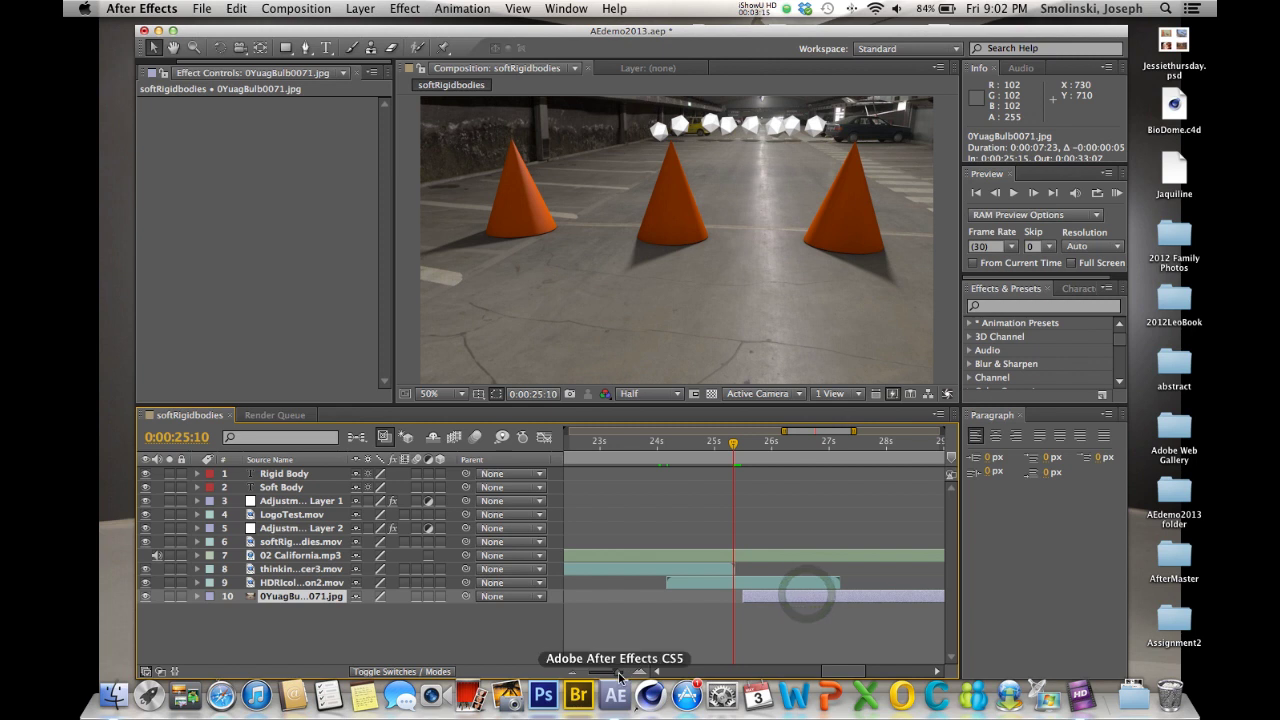
left_click_drag(617, 672, 605, 676)
left_click_drag(826, 674, 834, 676)
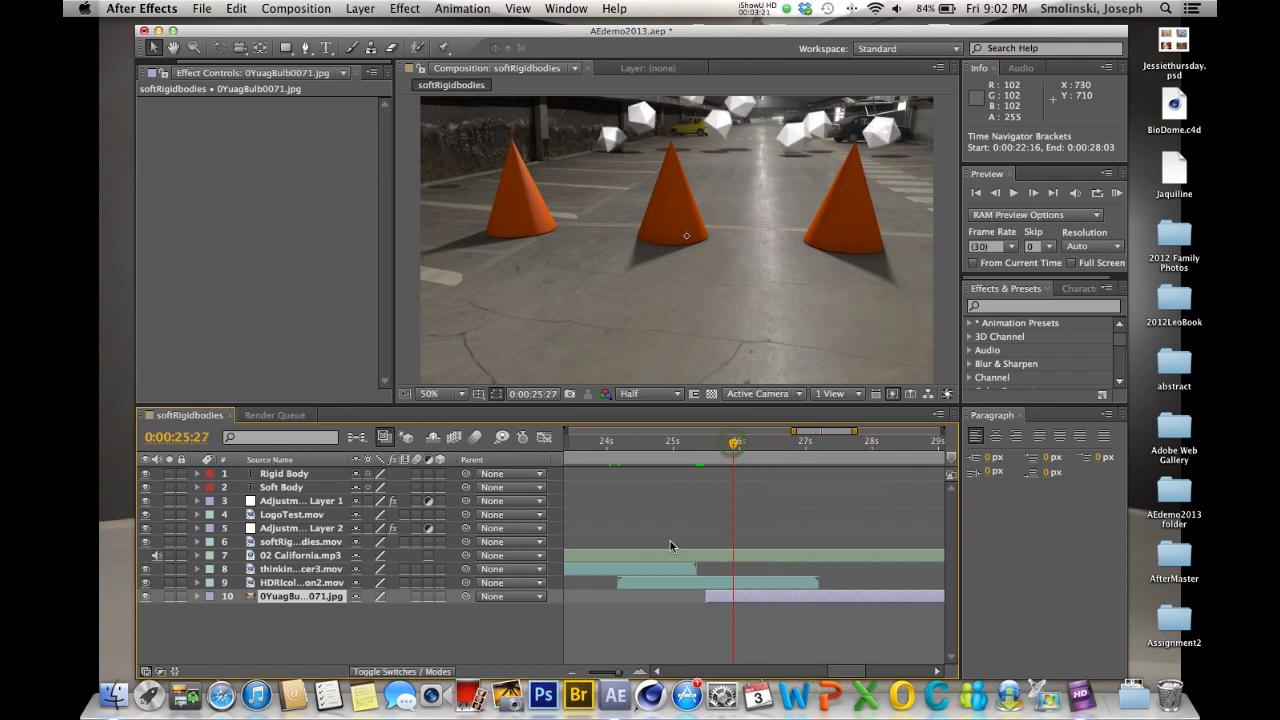
Apply the Block Dissolve transition effect to HDRIcollision2.mov with the current time at 0:00:26:17.
left_click(306, 584)
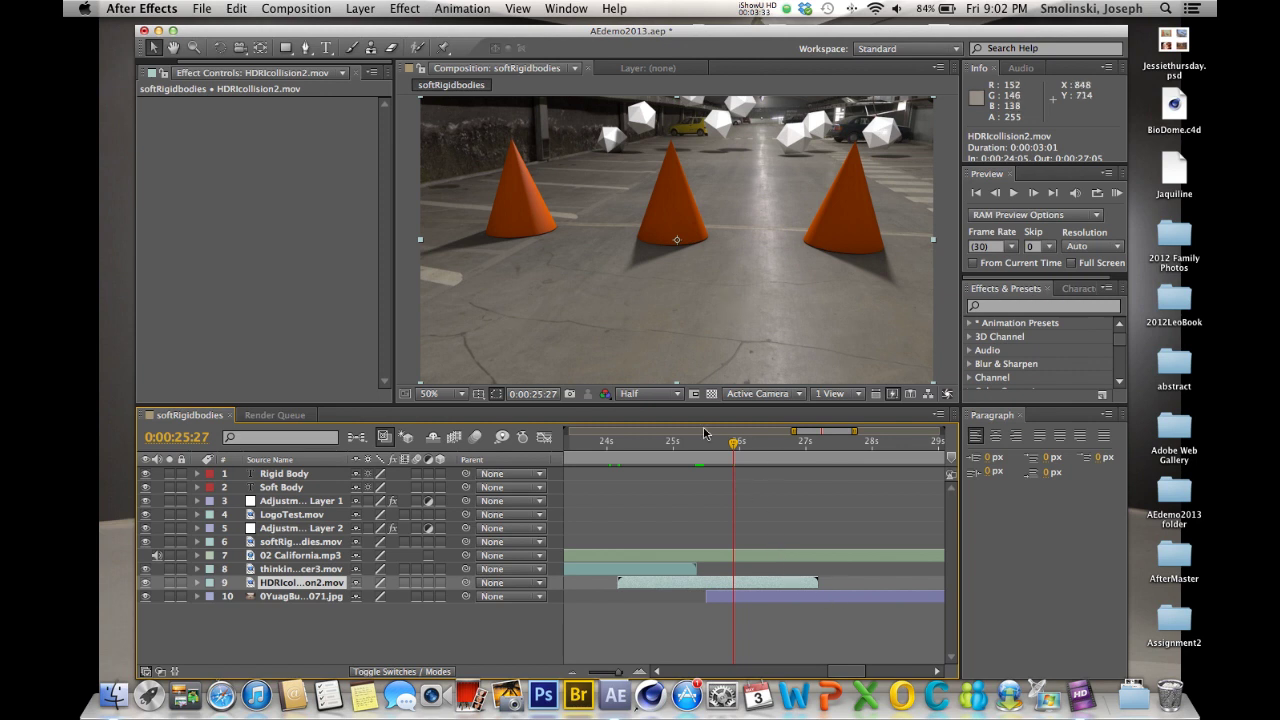
left_click_drag(733, 444, 776, 462)
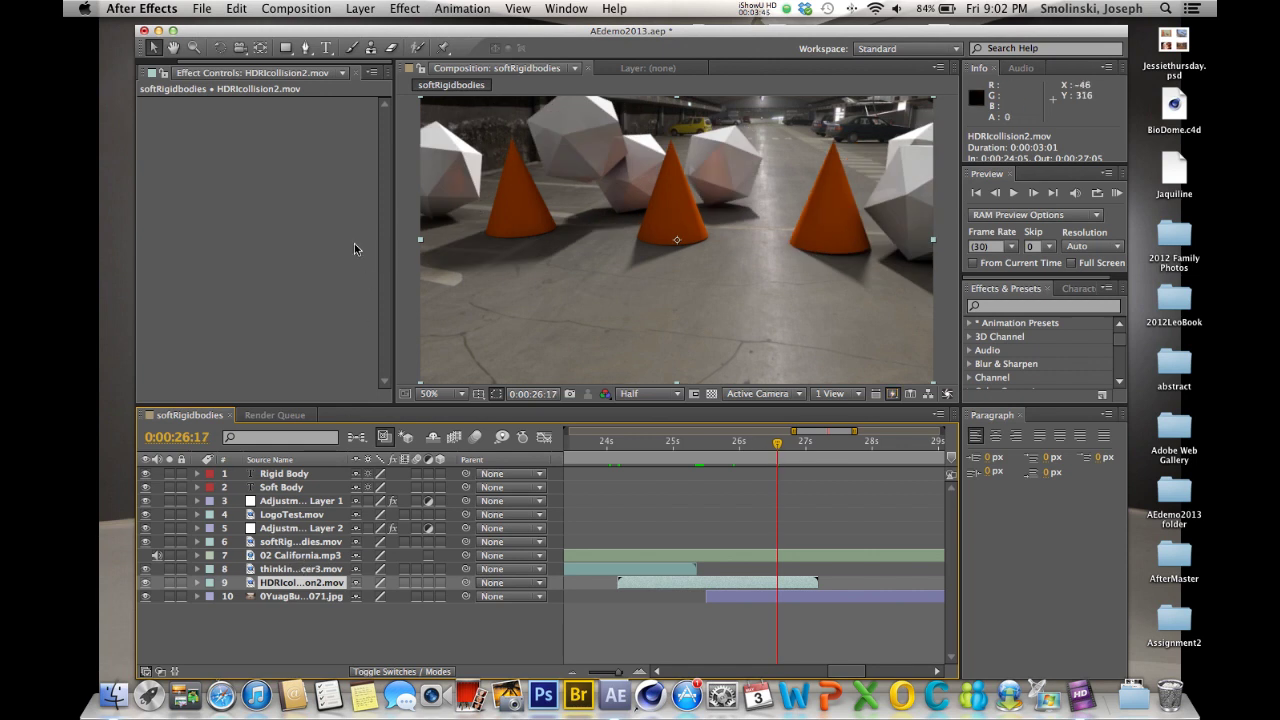
left_click(405, 9)
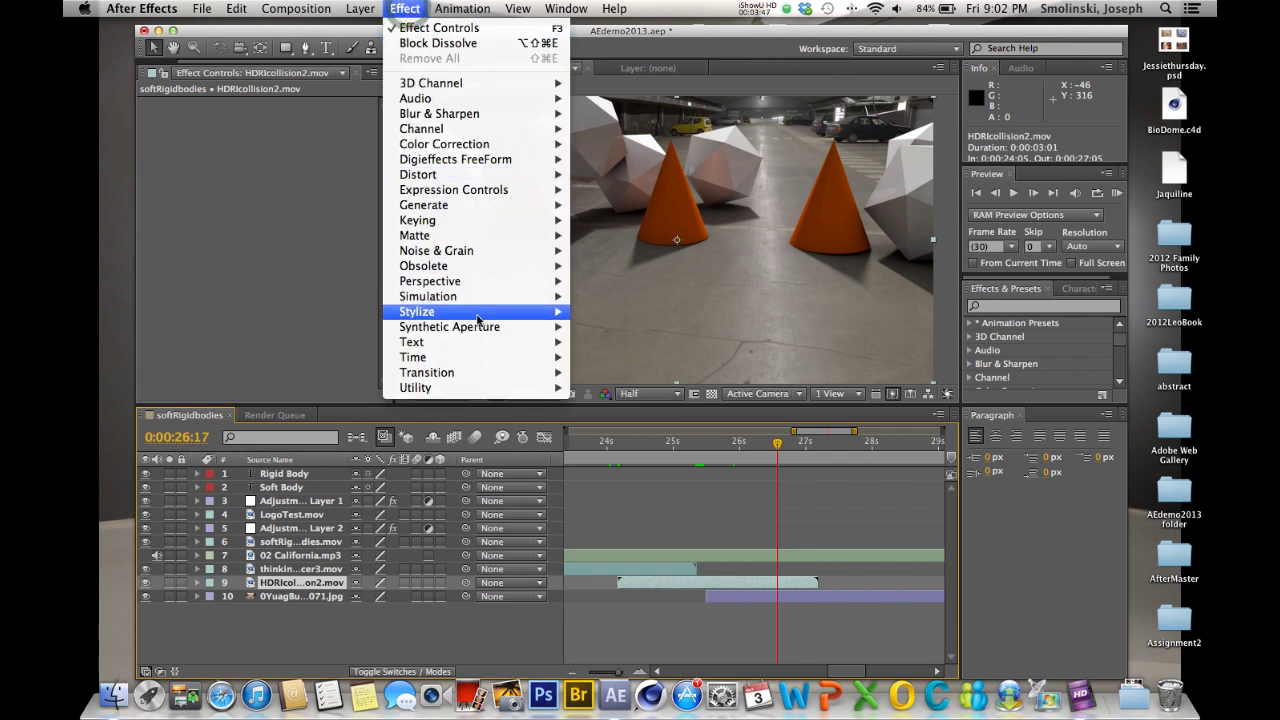
mouse_move(458, 374)
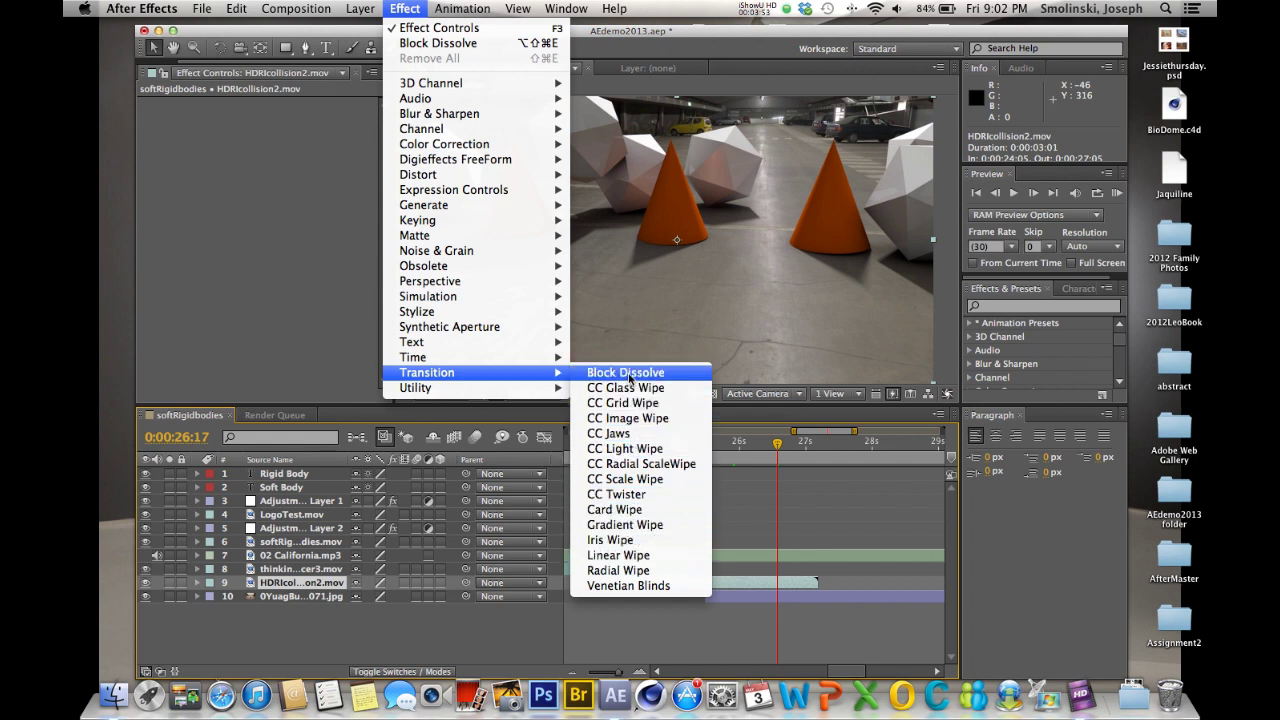
left_click(630, 373)
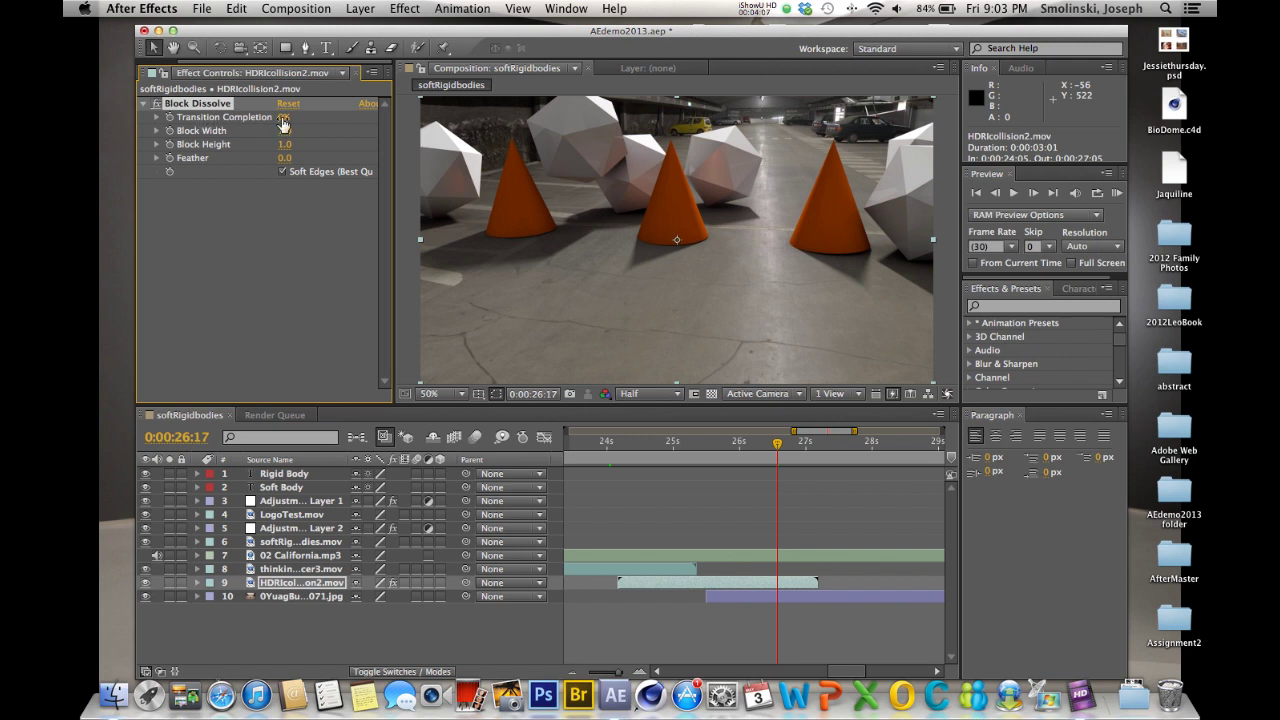
Try Block Dissolve's Transition Completion at 52% and set its Feather to 28.
mouse_move(283, 117)
left_mouse_down()
mouse_move(392, 126)
mouse_move(273, 127)
mouse_move(305, 125)
left_mouse_up()
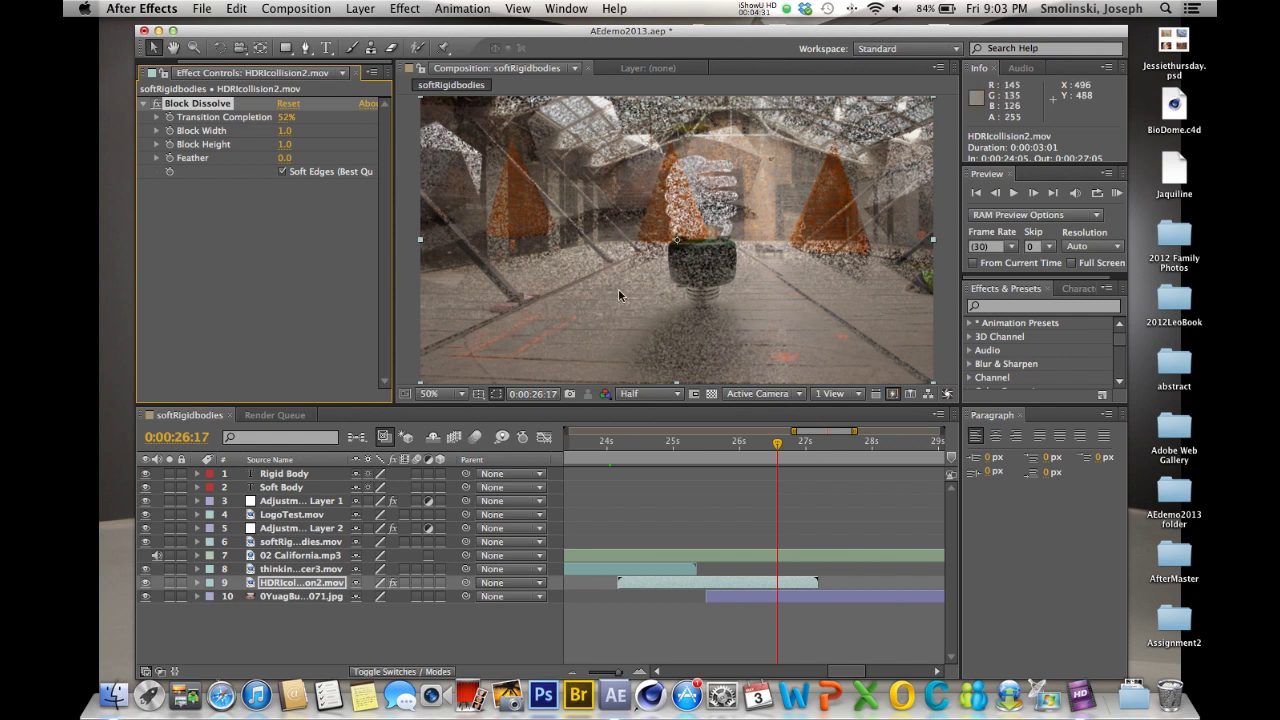
left_click(283, 171)
left_click_drag(285, 158, 299, 158)
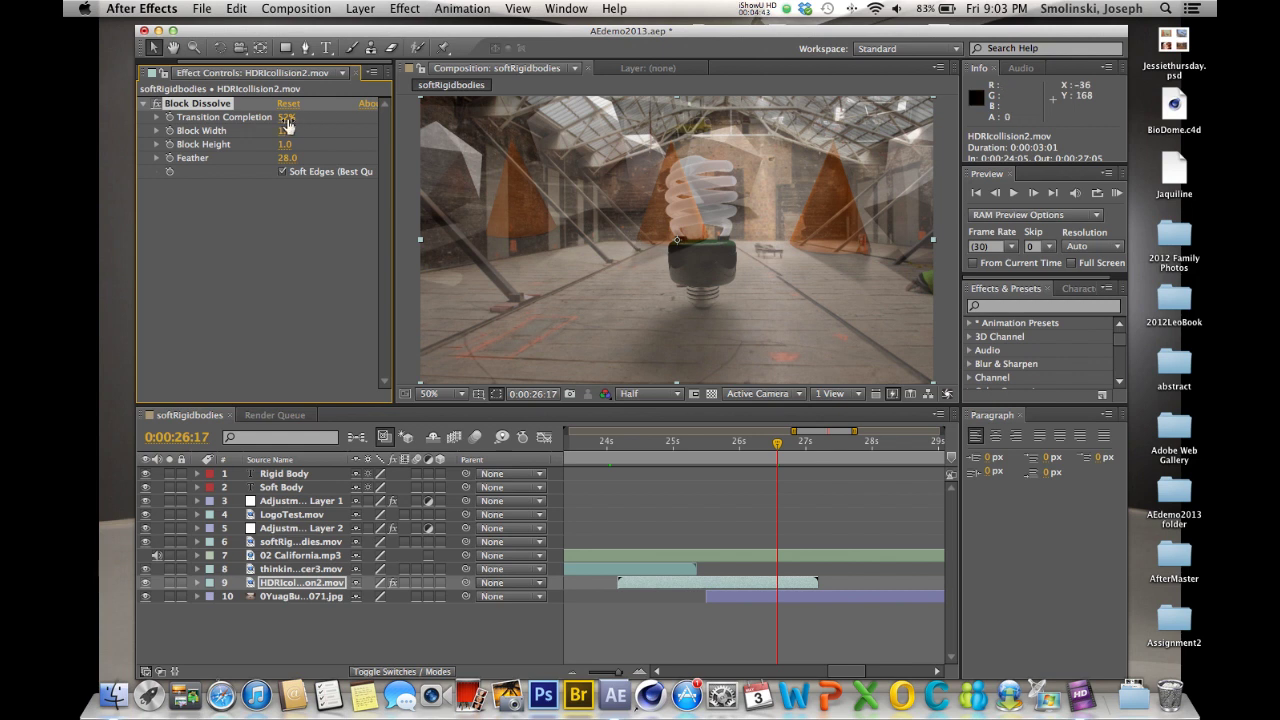
Keyframe Block Dissolve's Transition Completion at 0% at 0:00:26:17 and expand the HDRIcollision2.mov layer.
left_click_drag(288, 124, 252, 121)
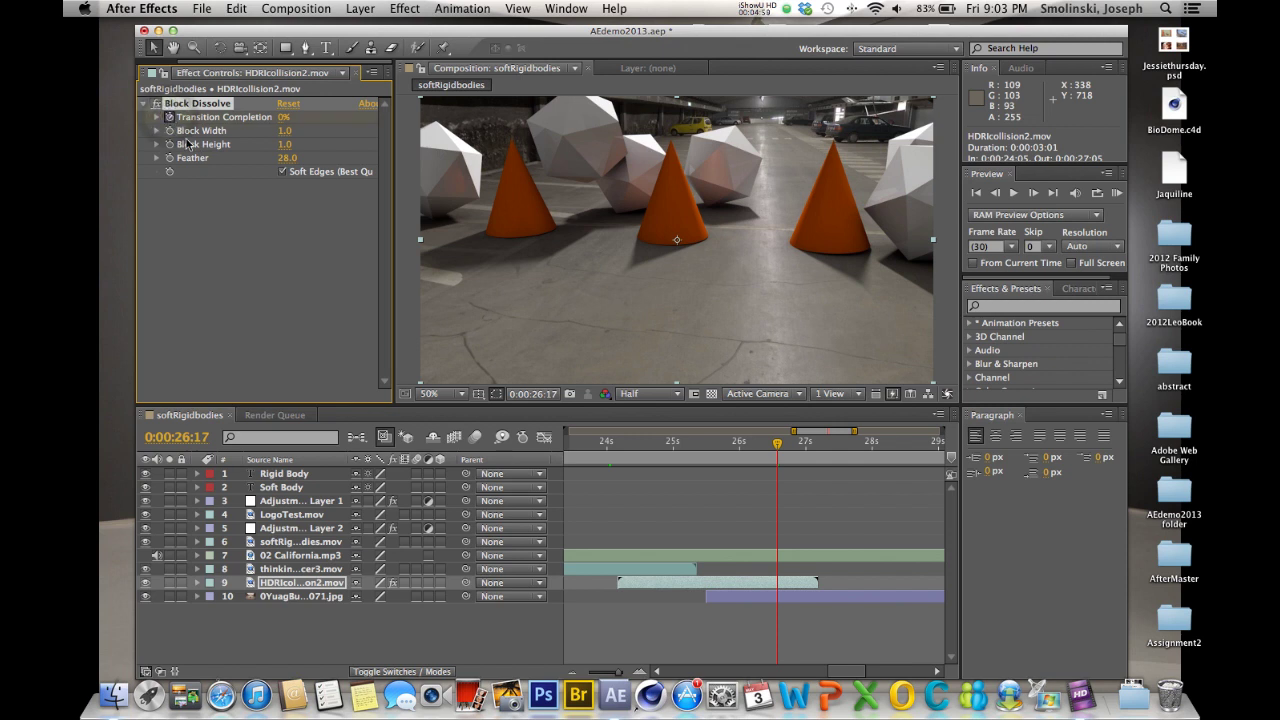
left_click(197, 583)
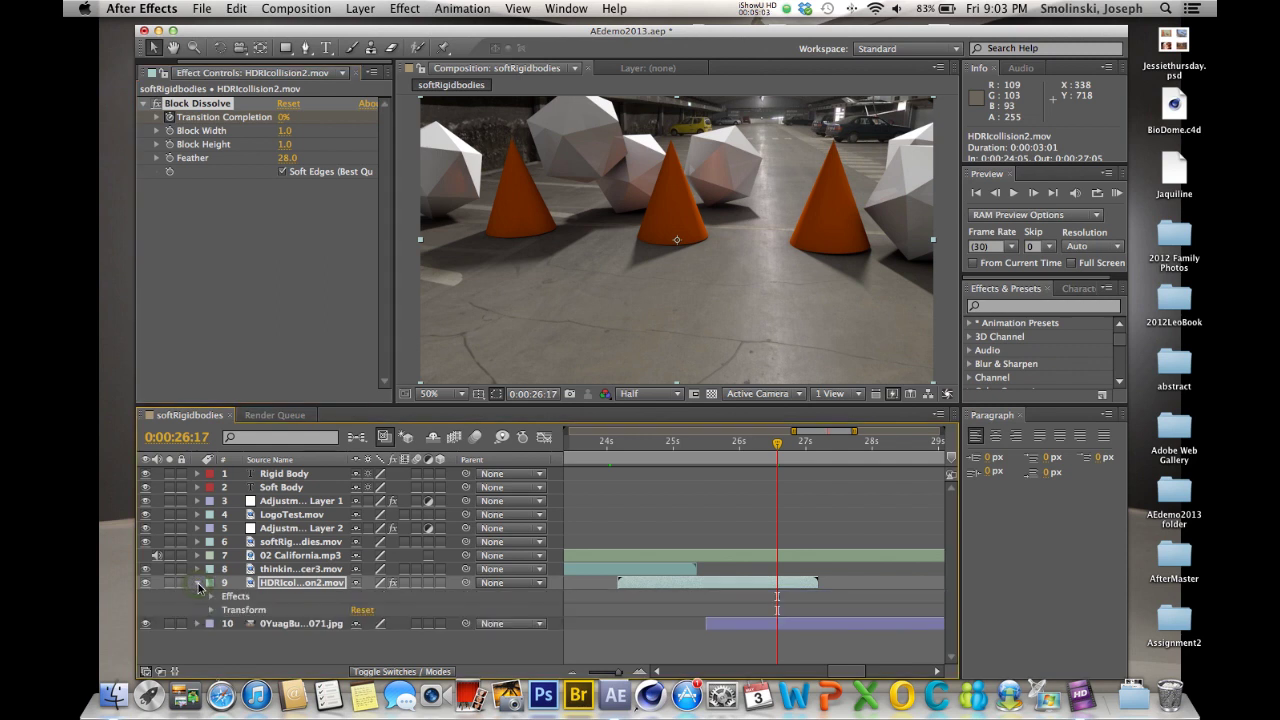
Reveal HDRIcollision2.mov's Block Dissolve properties and keyframe Transition Completion at 100% at 0:00:26:29.
left_click(211, 597)
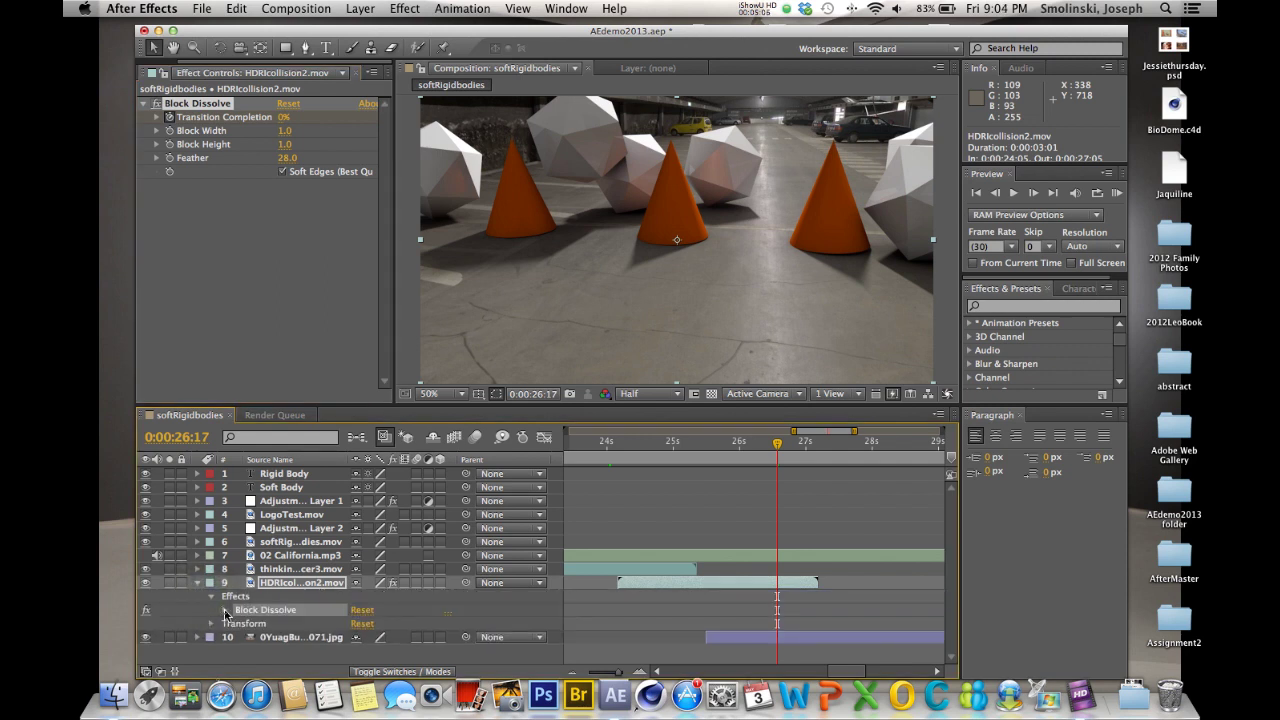
left_click(225, 610)
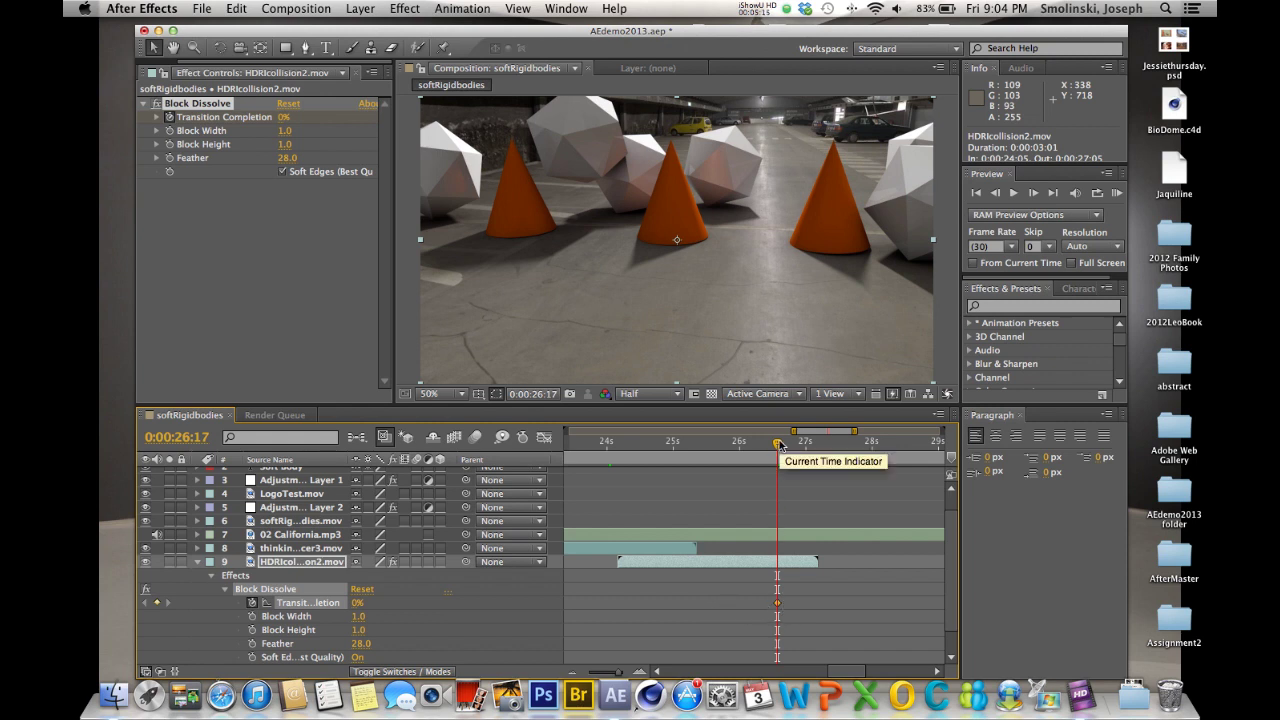
left_click_drag(779, 444, 806, 445)
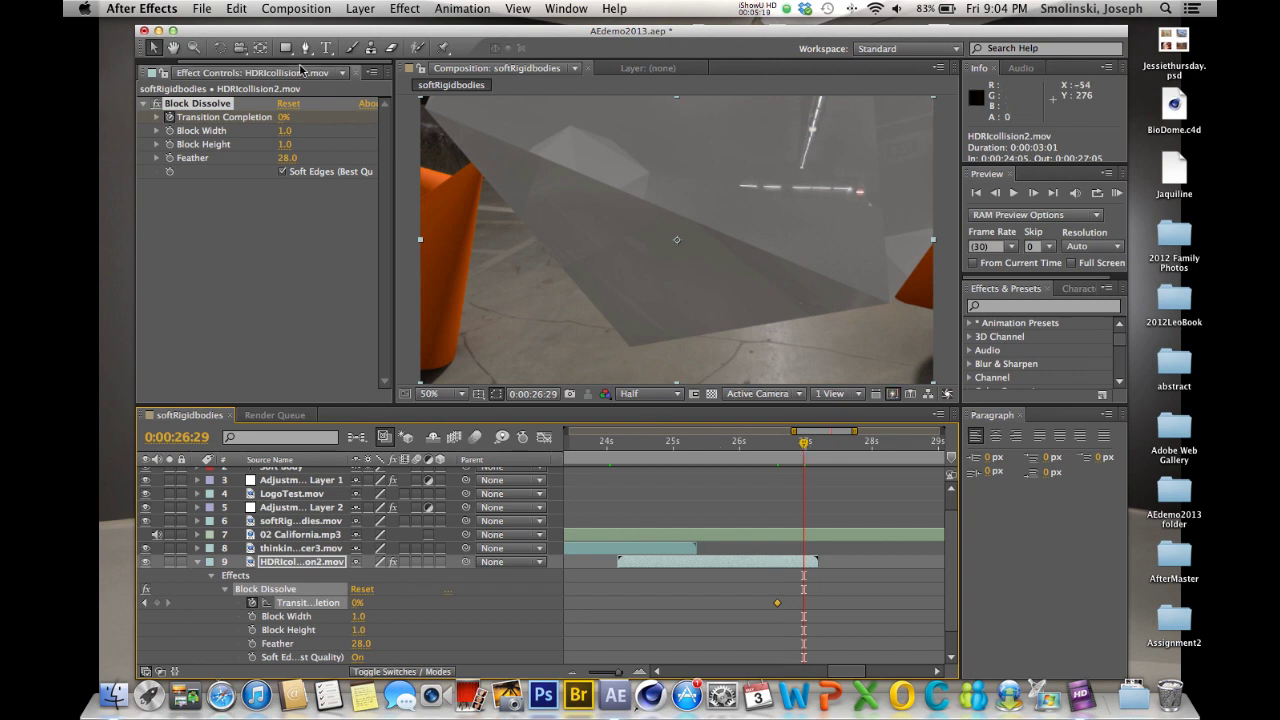
left_click_drag(283, 122, 385, 121)
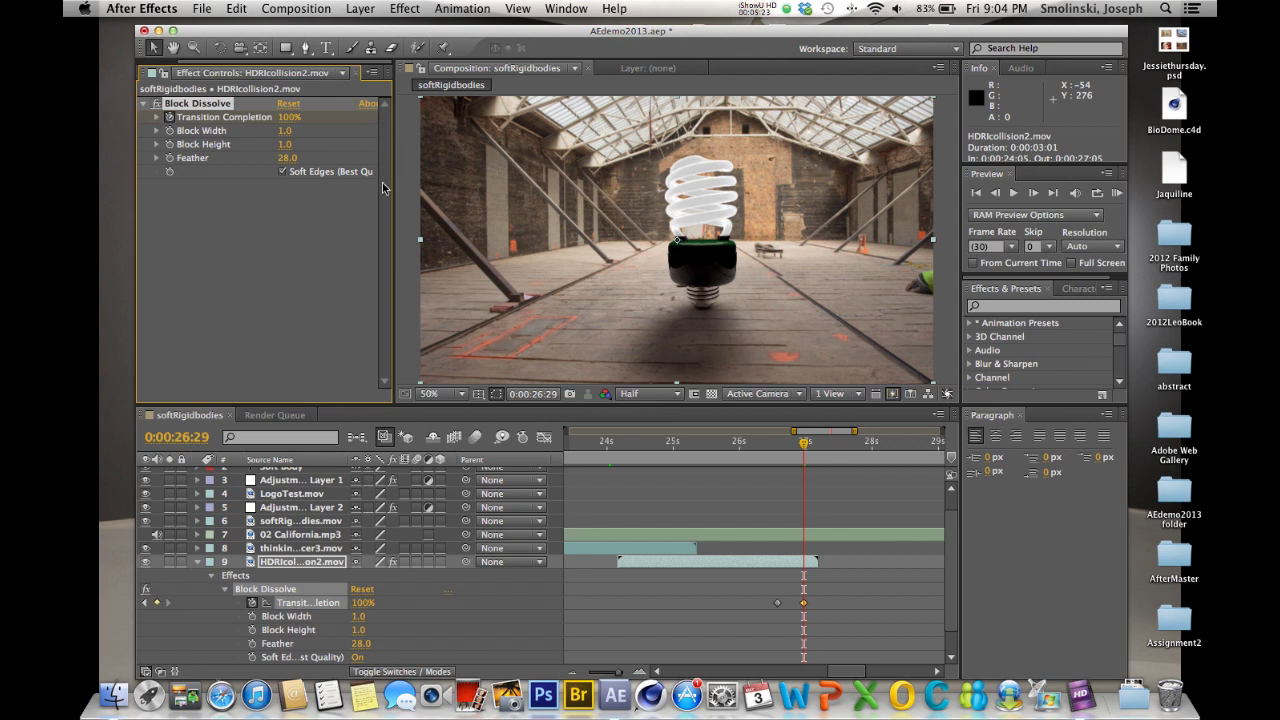
Preview the Block Dissolve transition from 0:00:26:14 and again from slightly earlier, stopping playback after the clip change.
left_click(770, 450)
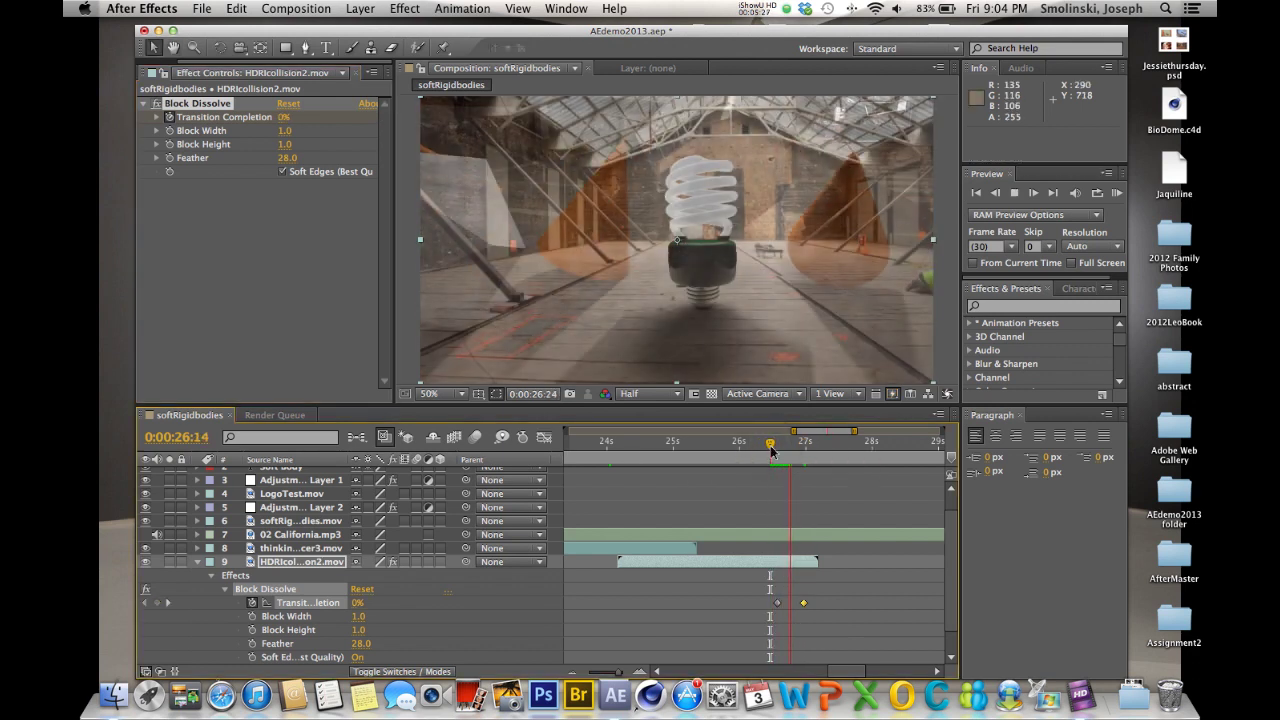
key("KP_0")
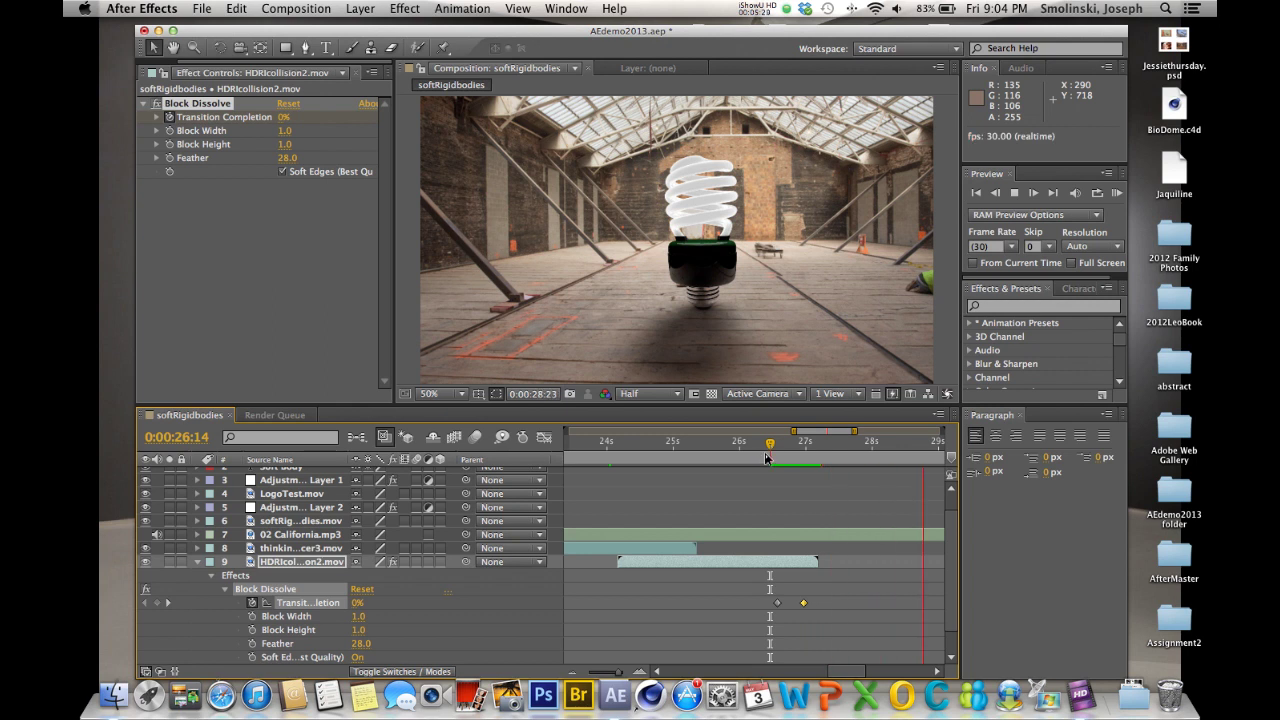
left_click(759, 447)
key("KP_0")
key("space")
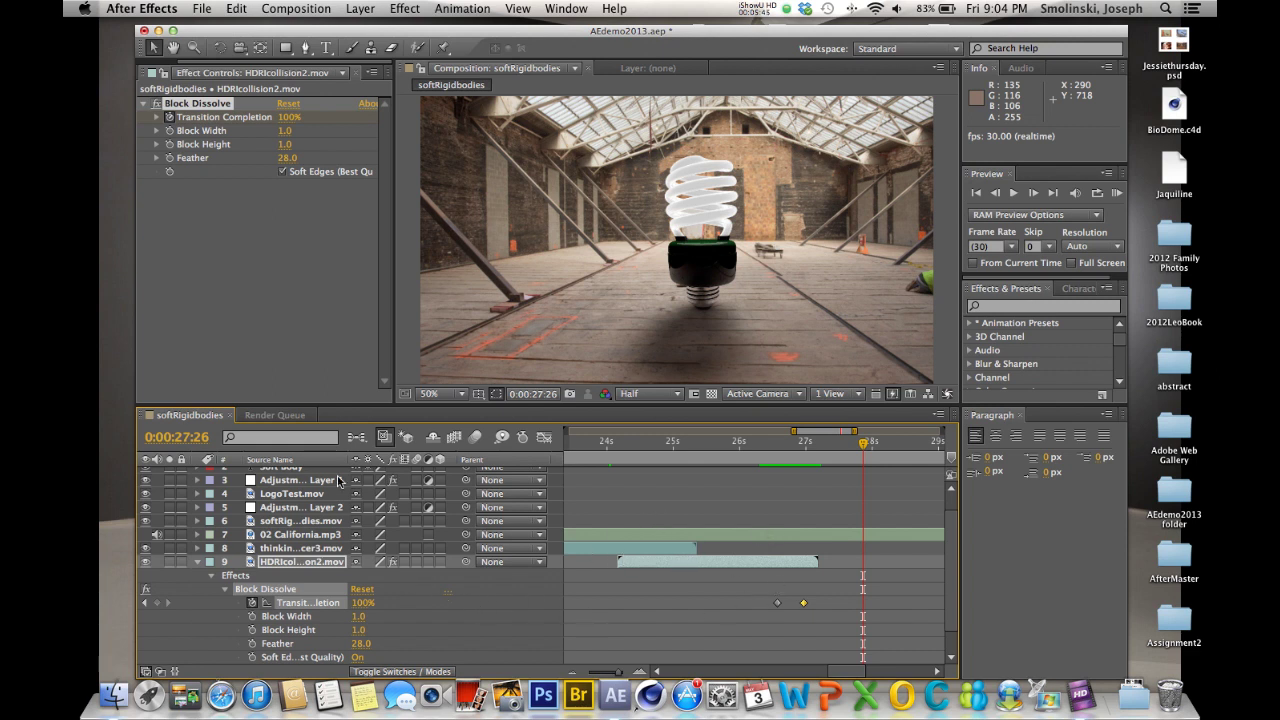
Delete the Block Dissolve effect from HDRIcollision2.mov and collapse the layer.
left_click(216, 104)
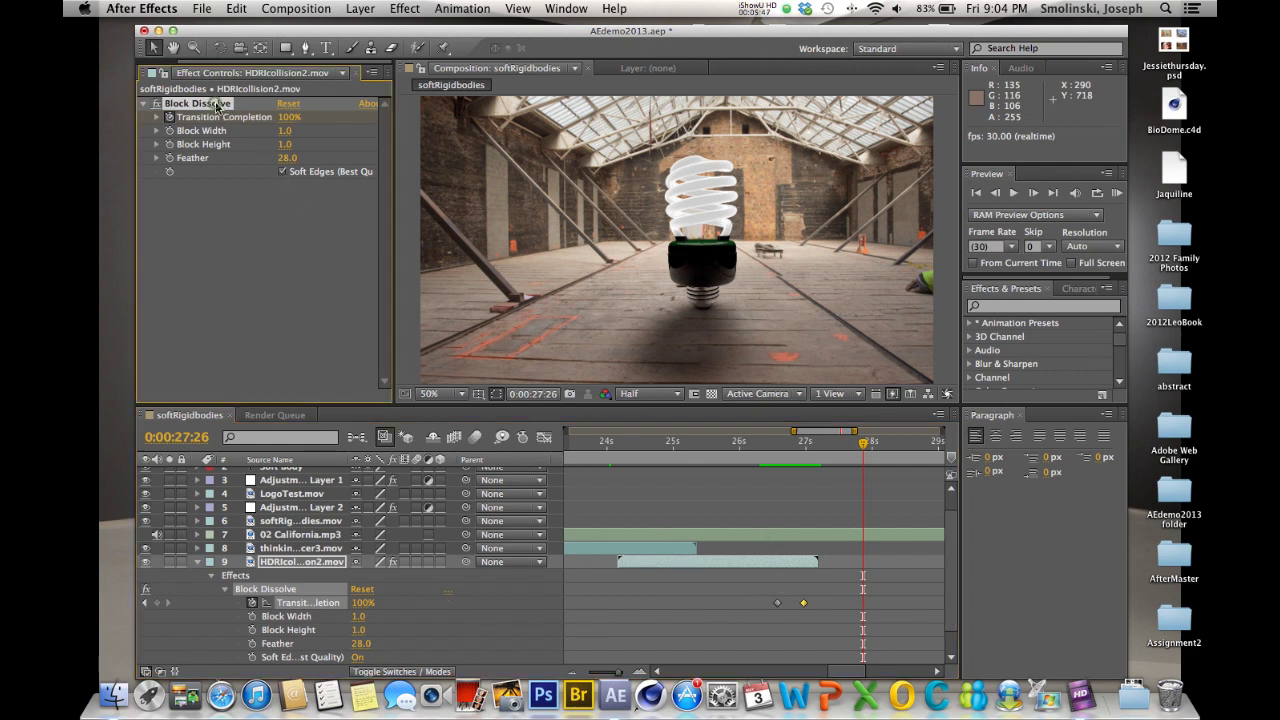
key("Delete")
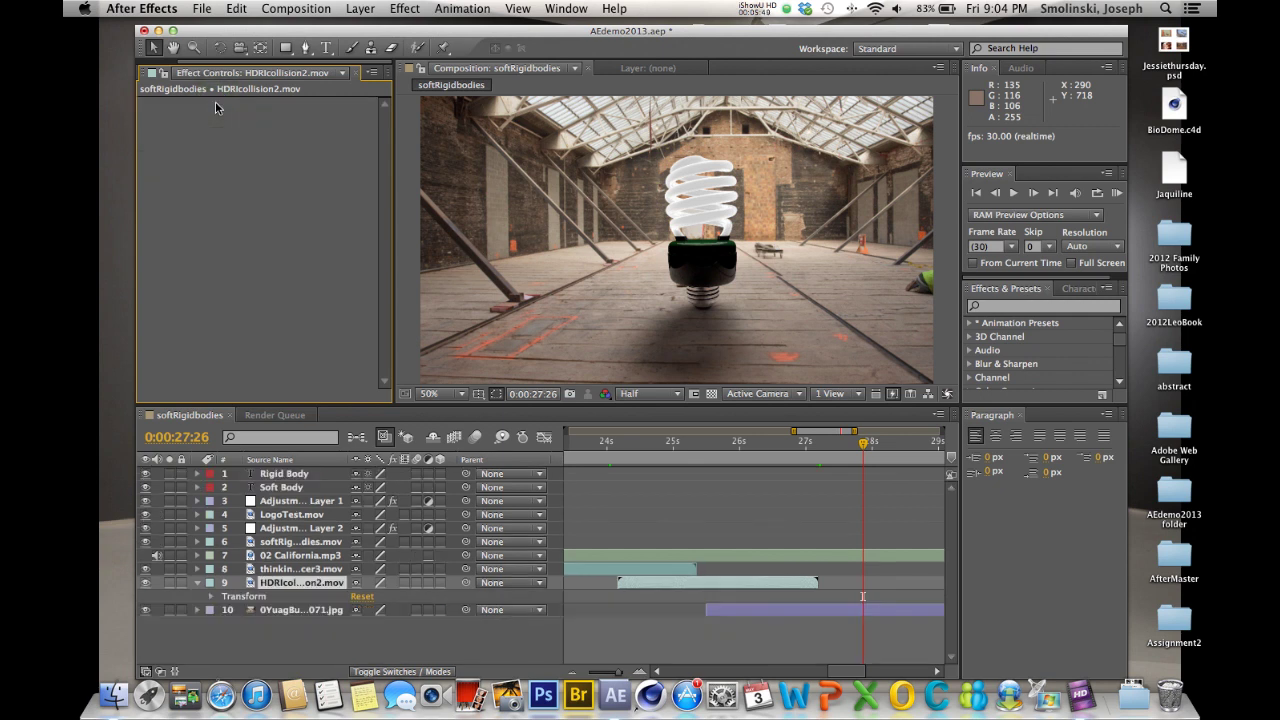
left_click(197, 584)
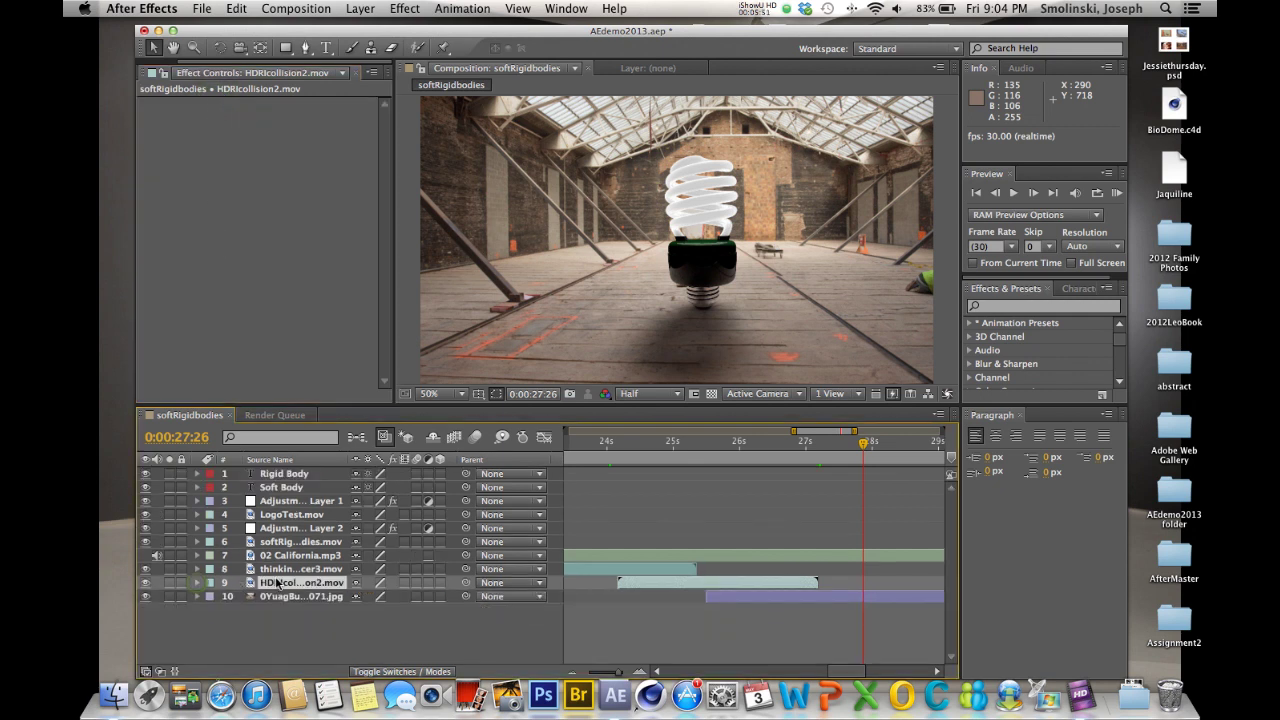
Try the CC Light Wipe transition on HDRIcollision2.mov at 0:00:26:05 with Completion at 12%, and remove the effect.
left_click(406, 10)
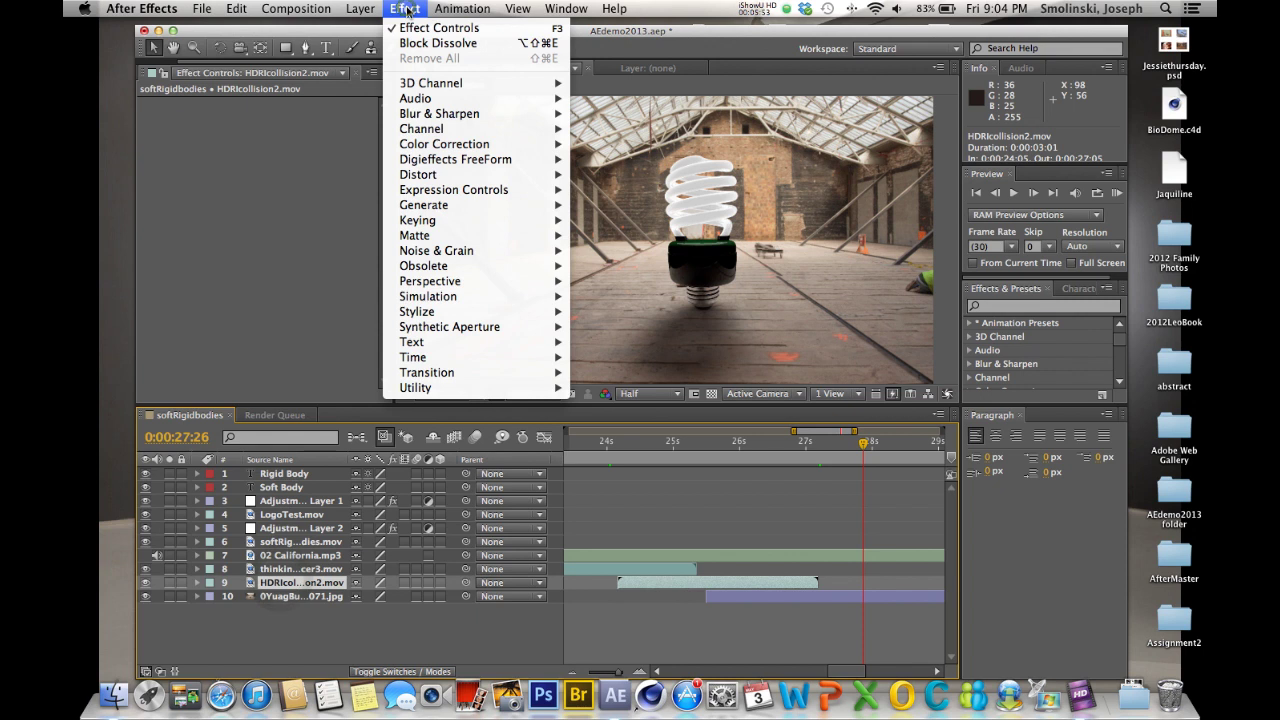
mouse_move(430, 372)
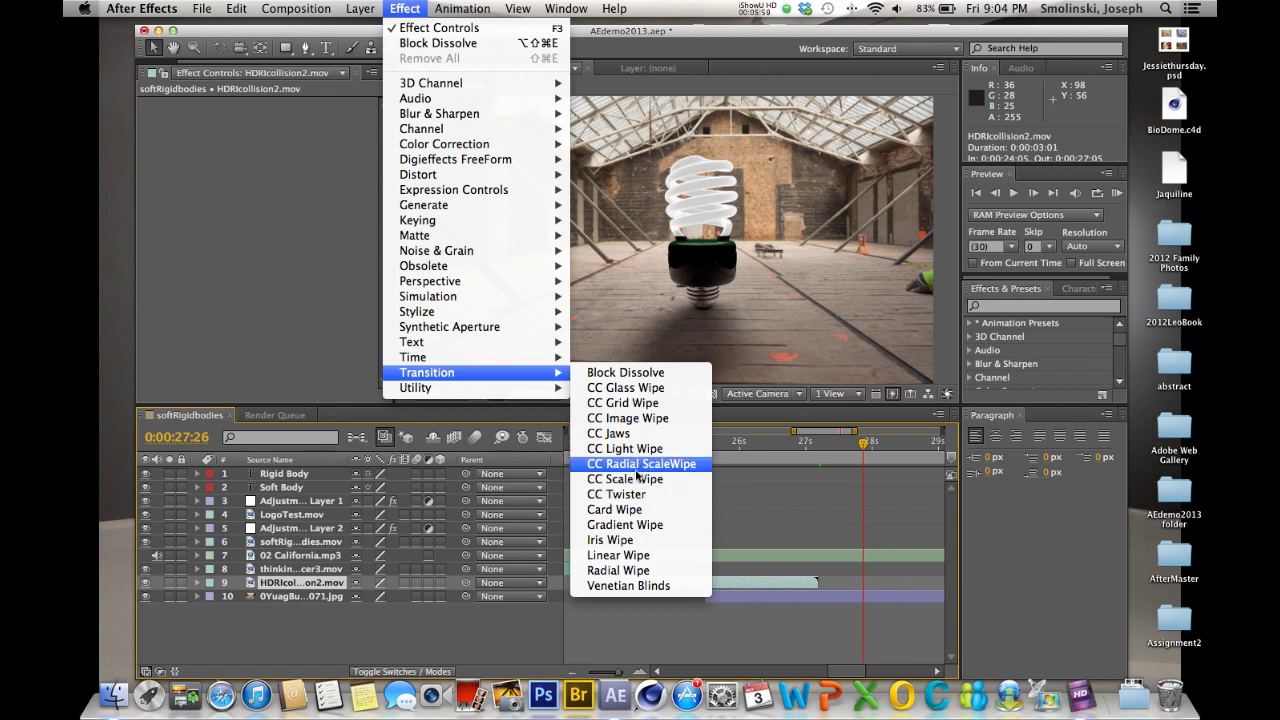
left_click(645, 449)
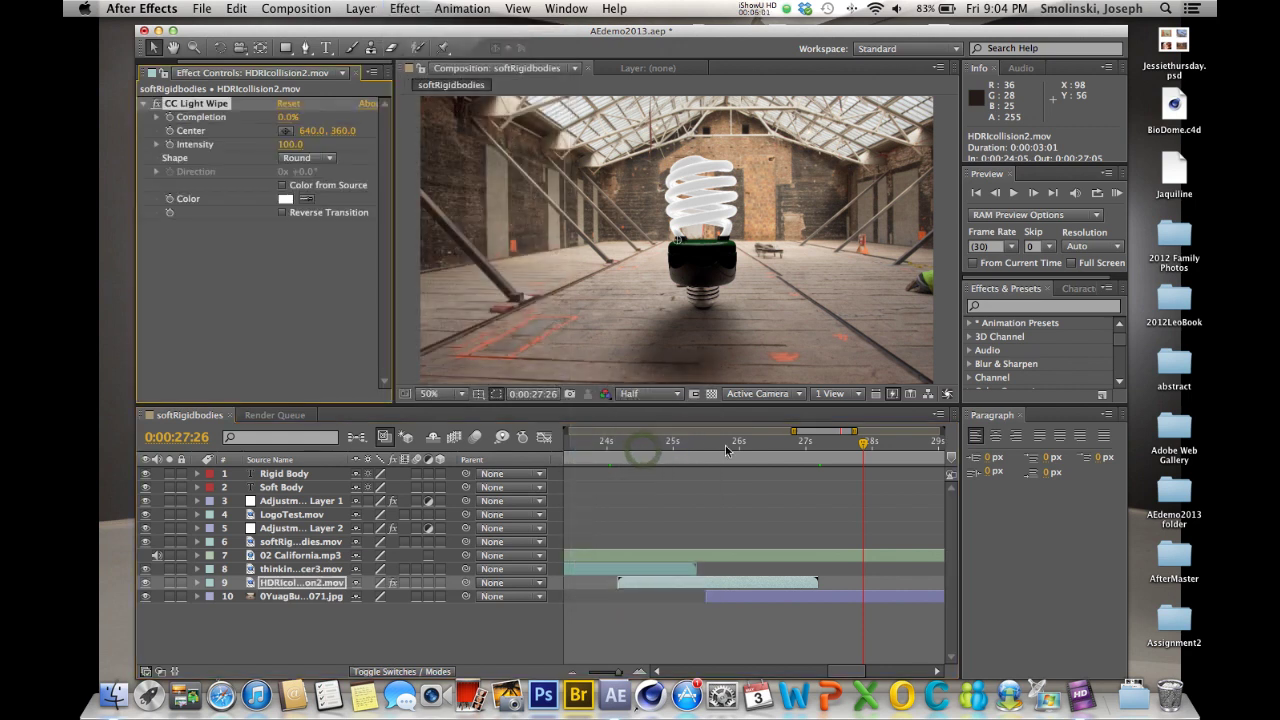
left_click_drag(863, 443, 750, 453)
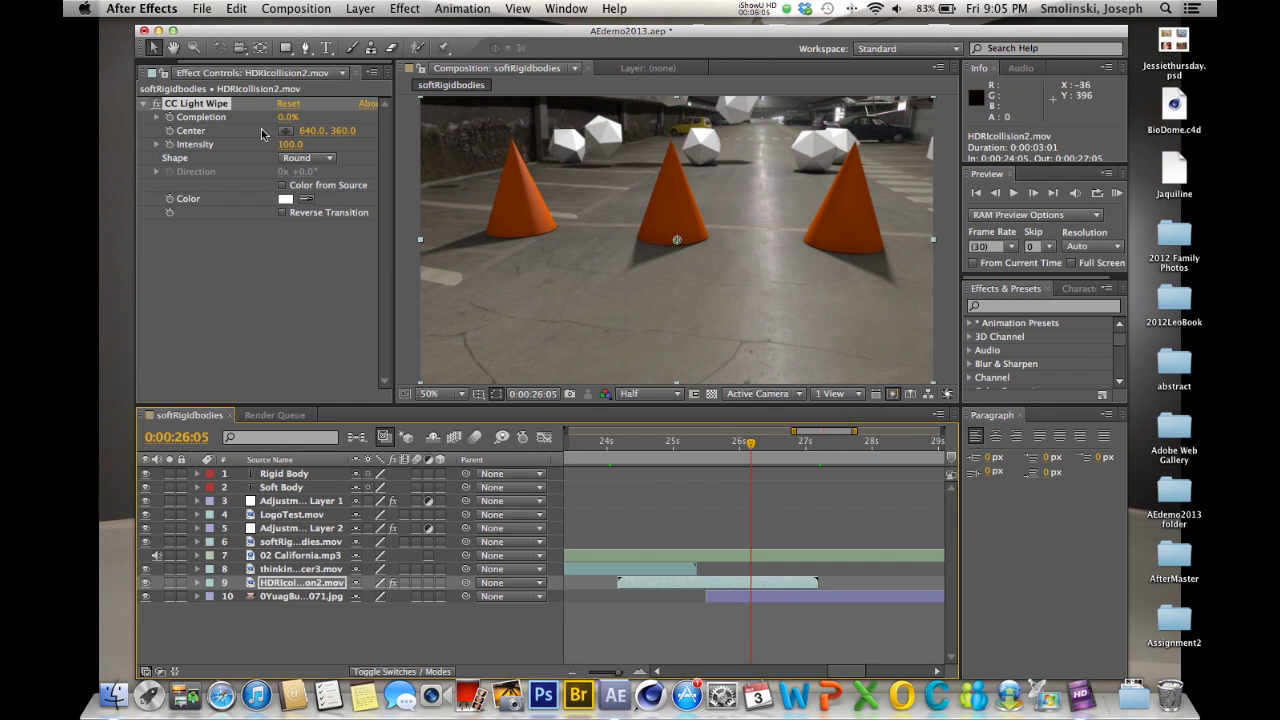
mouse_move(284, 118)
left_mouse_down()
mouse_move(380, 120)
mouse_move(276, 117)
left_mouse_up()
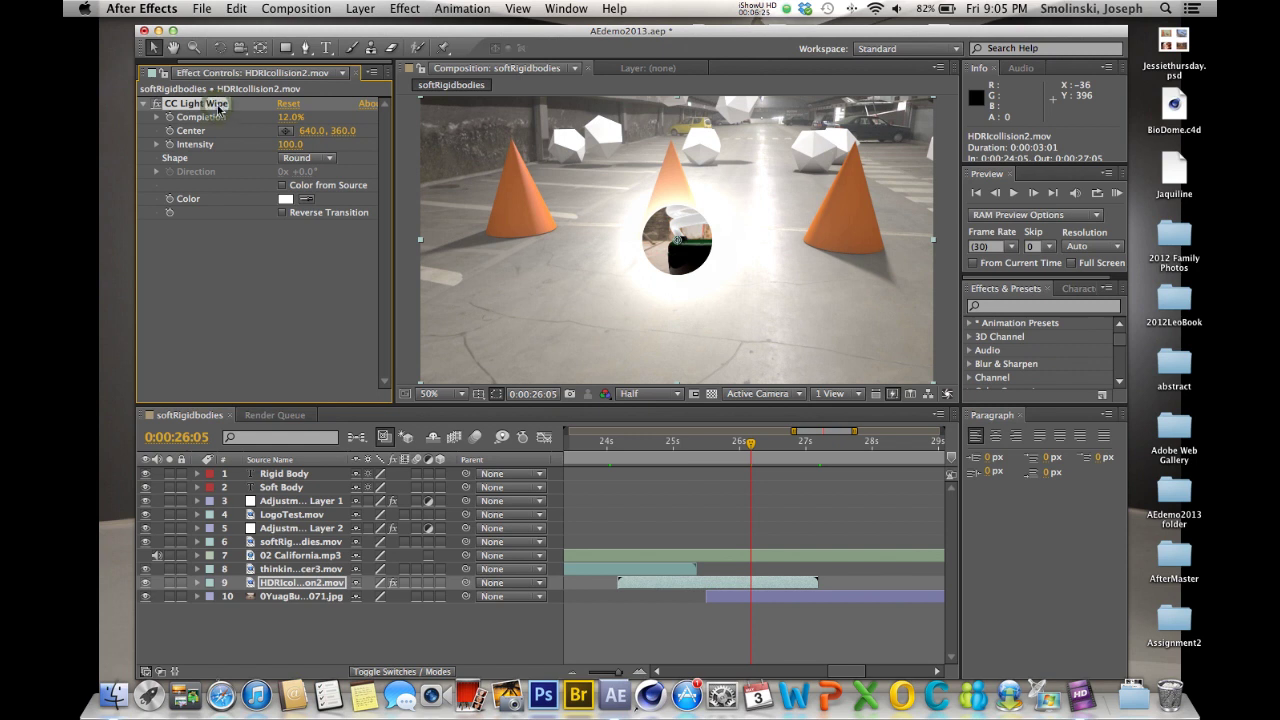
key("Delete")
Apply the CC Jaws transition effect to HDRIcollision2.mov and set its Completion to 22%.
left_click(405, 8)
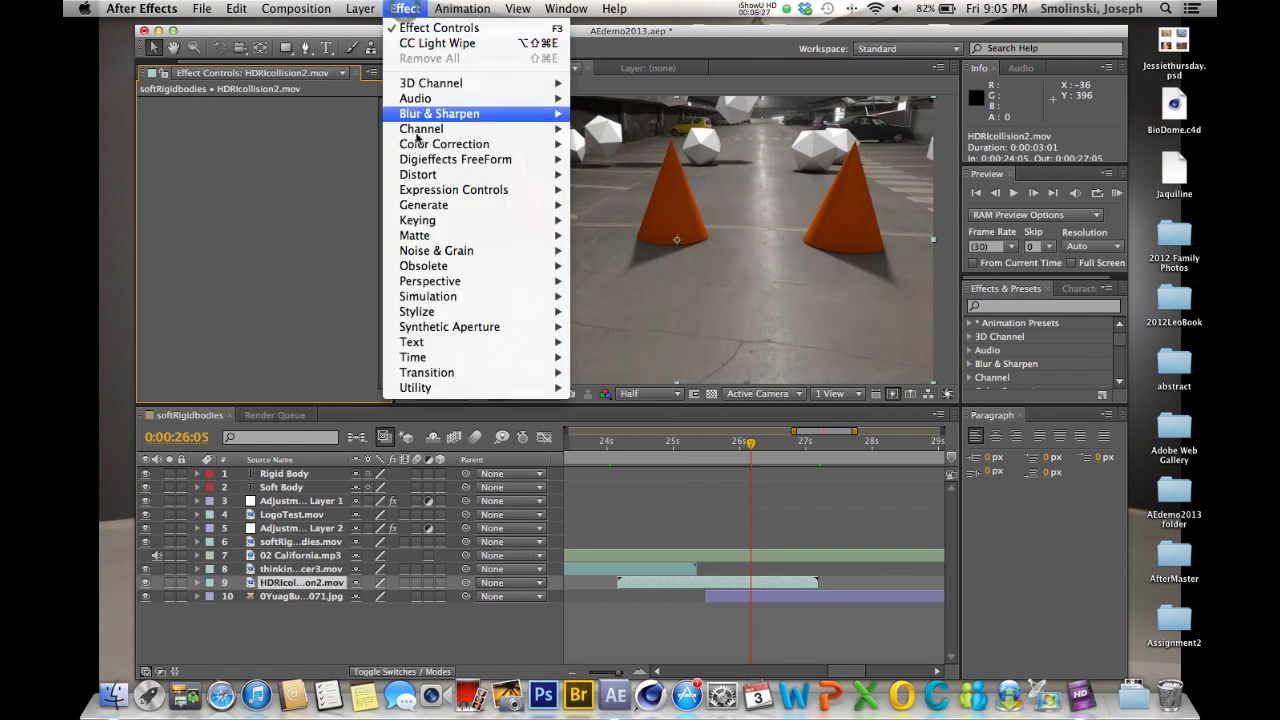
mouse_move(443, 376)
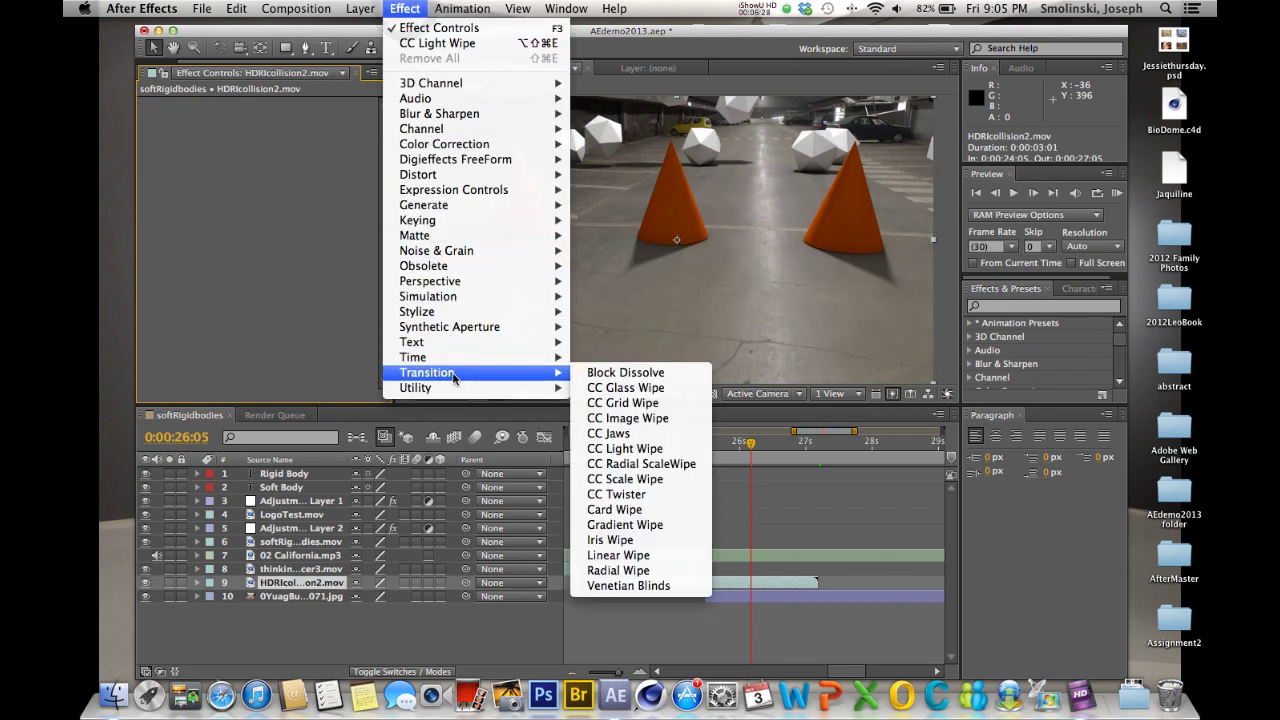
left_click(626, 438)
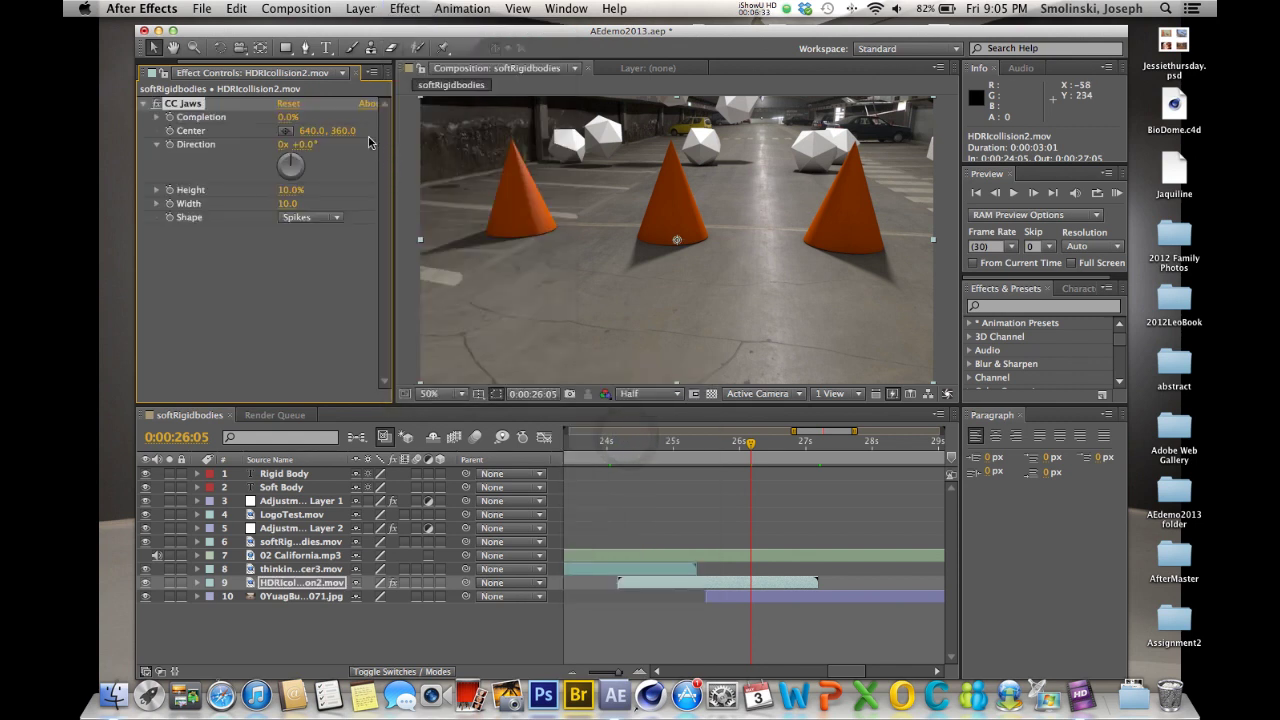
mouse_move(285, 117)
left_mouse_down()
mouse_move(375, 117)
mouse_move(288, 117)
left_mouse_up()
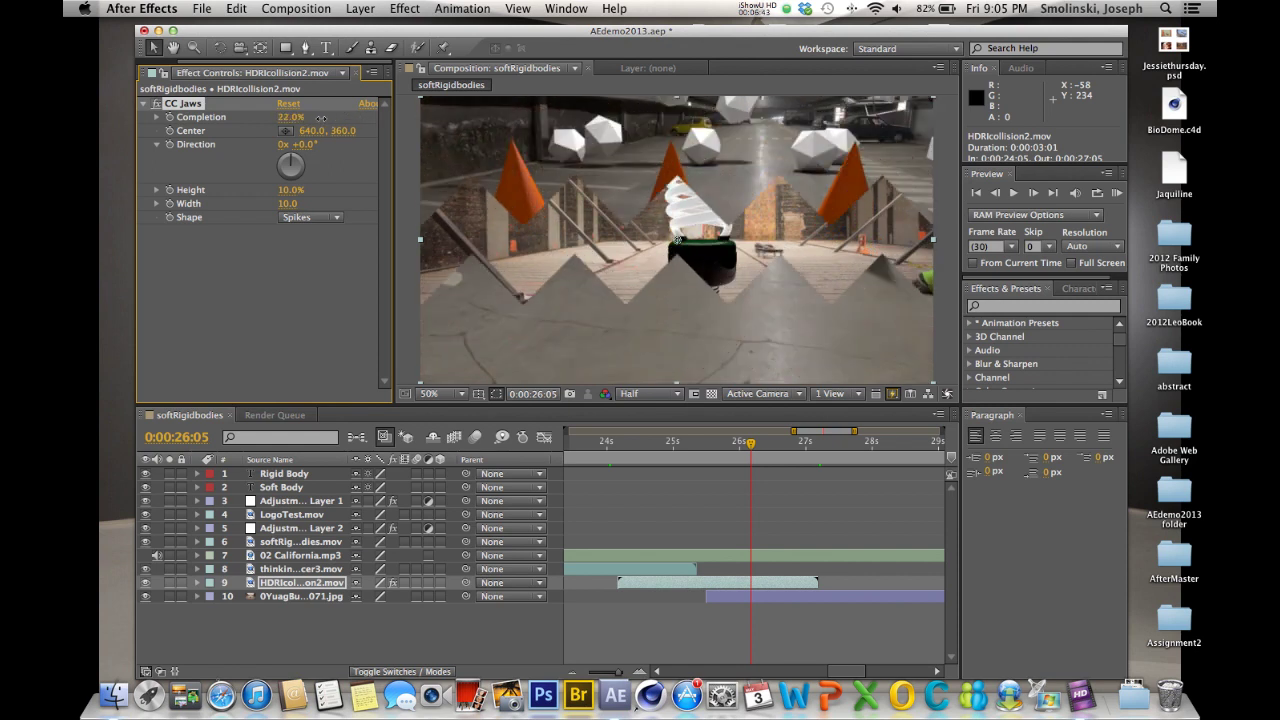